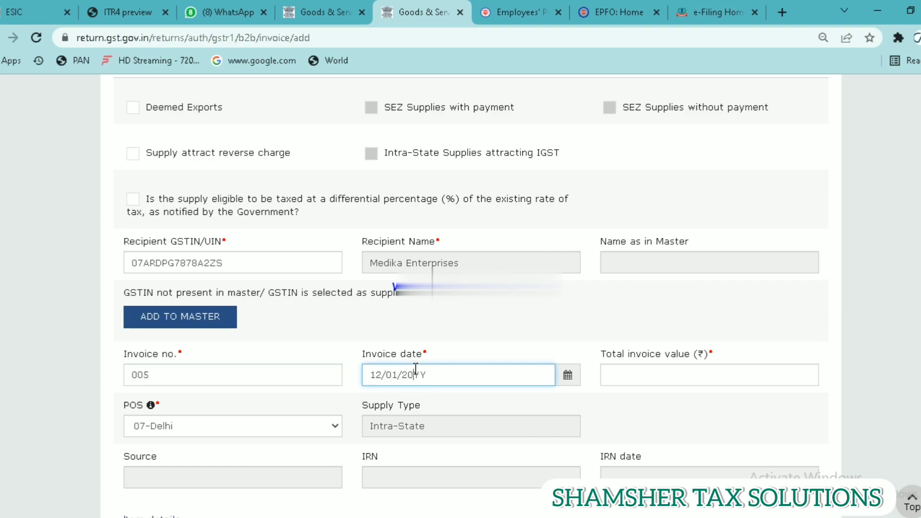
- Set the invoice date to 12/01/2022 and the total invoice value to 17,700 for invoice 005
key("BackSpace")
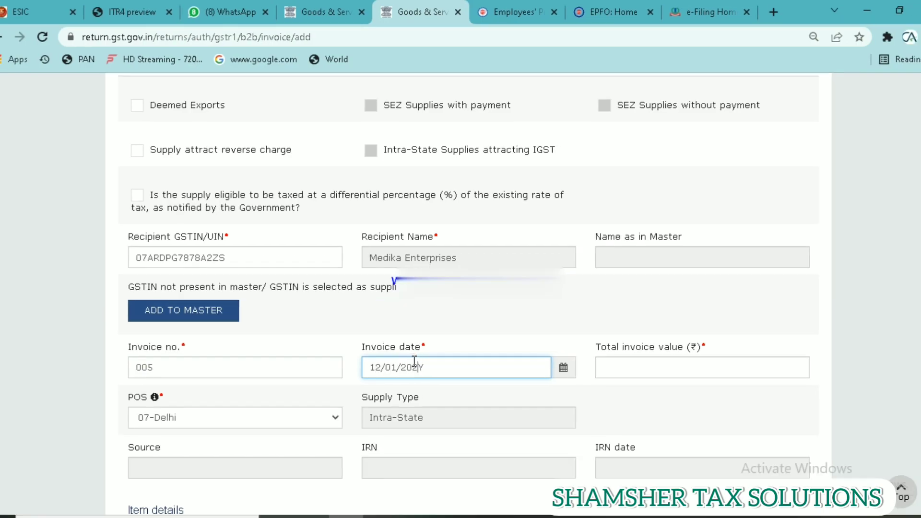
left_click(523, 324)
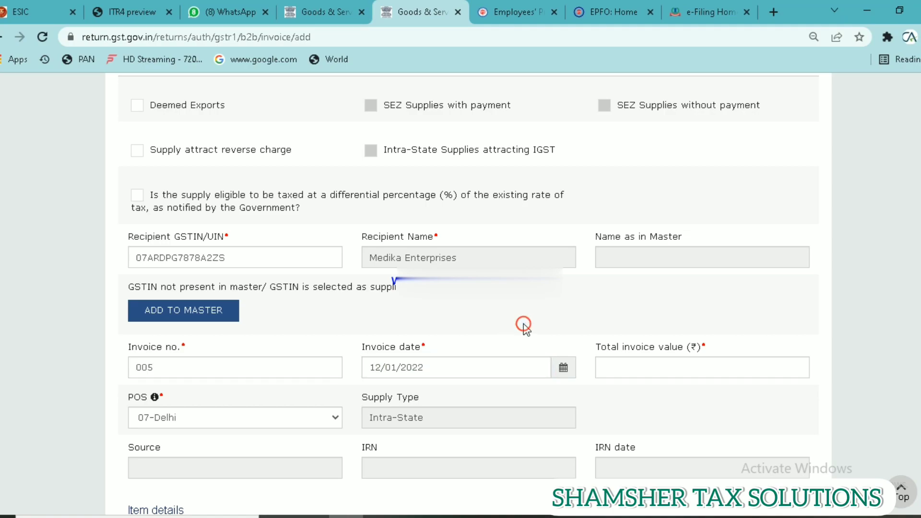
left_click(633, 360)
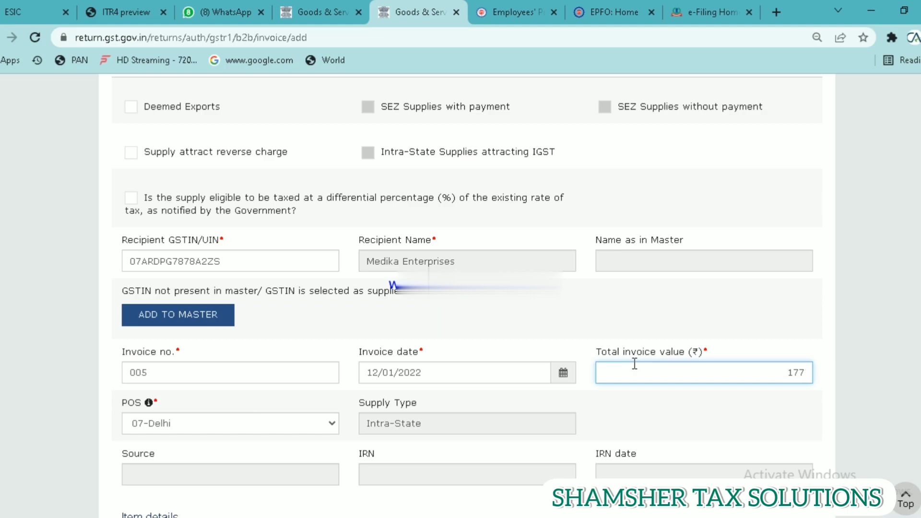
left_click(686, 424)
- Enter a taxable value of 15,000 at the 18% rate in the item details and save the B2B invoice
scroll(690, 430, "down", 2)
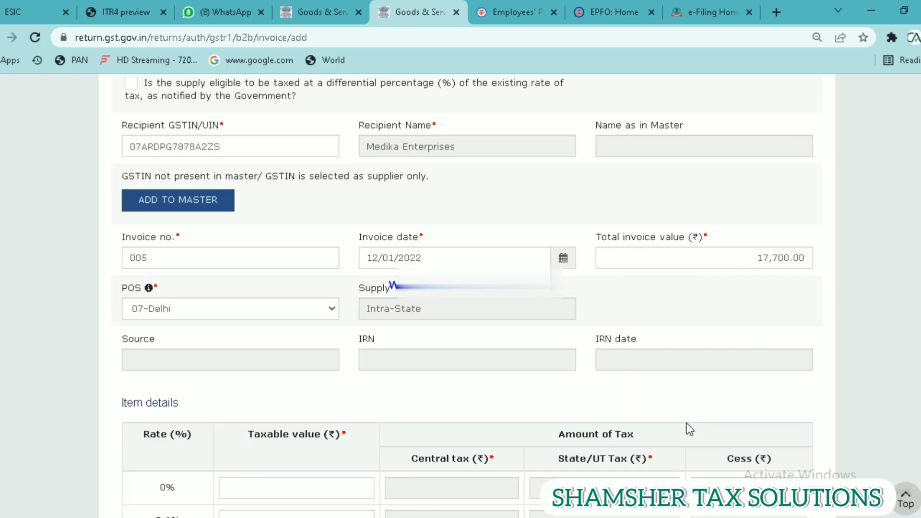
scroll(690, 430, "down", 6)
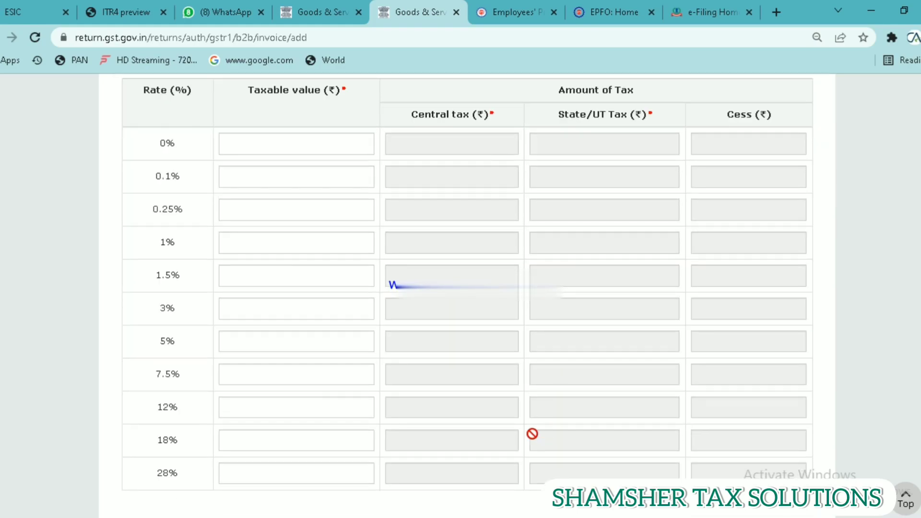
left_click(351, 438)
type("1")
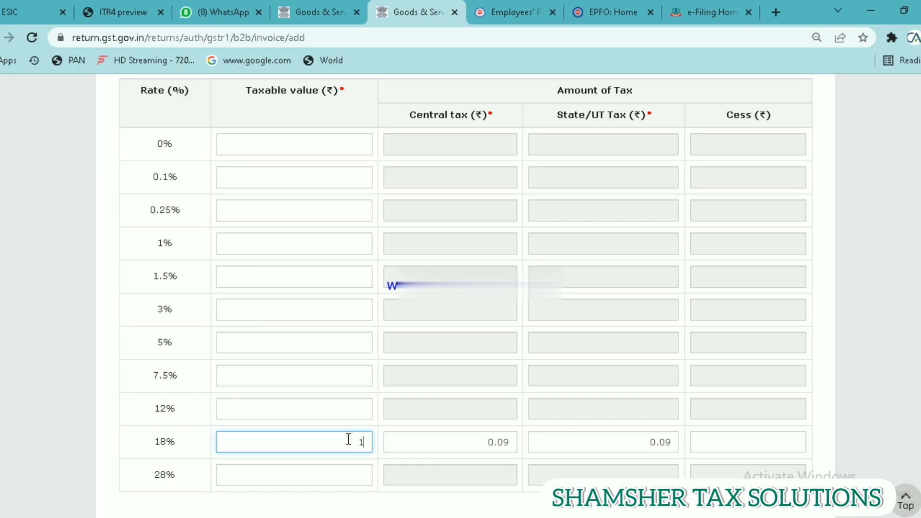
type("5000")
left_click(410, 509)
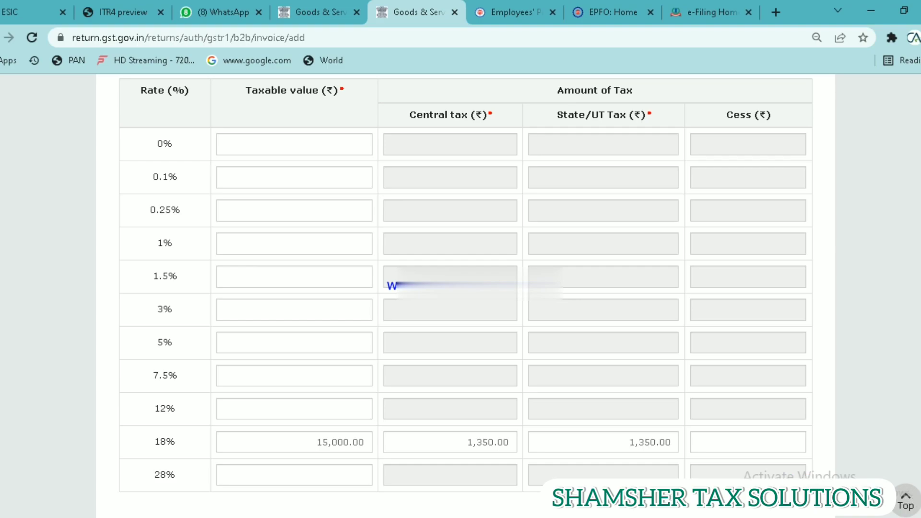
scroll(461, 288, "down", 3)
left_click(793, 429)
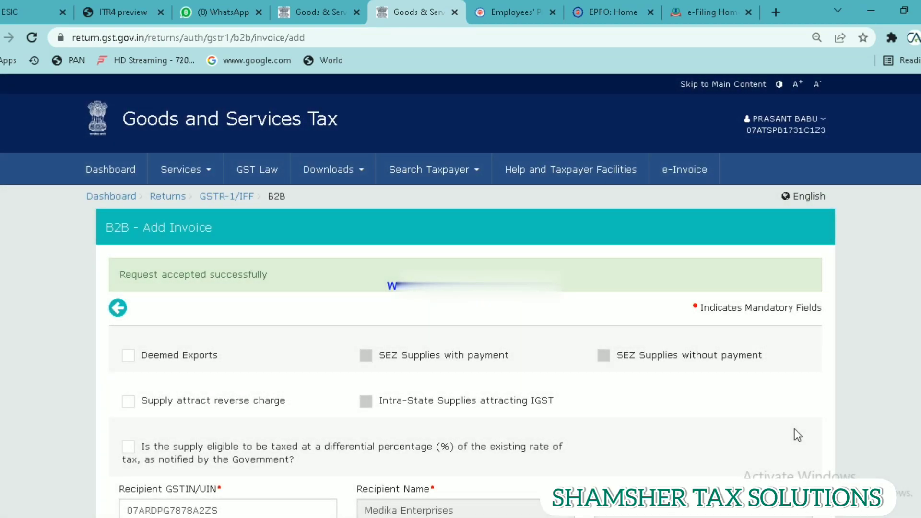
- Go back from the B2B invoice form to the GSTR-1 page and look over its record tiles
scroll(817, 418, "down", 5)
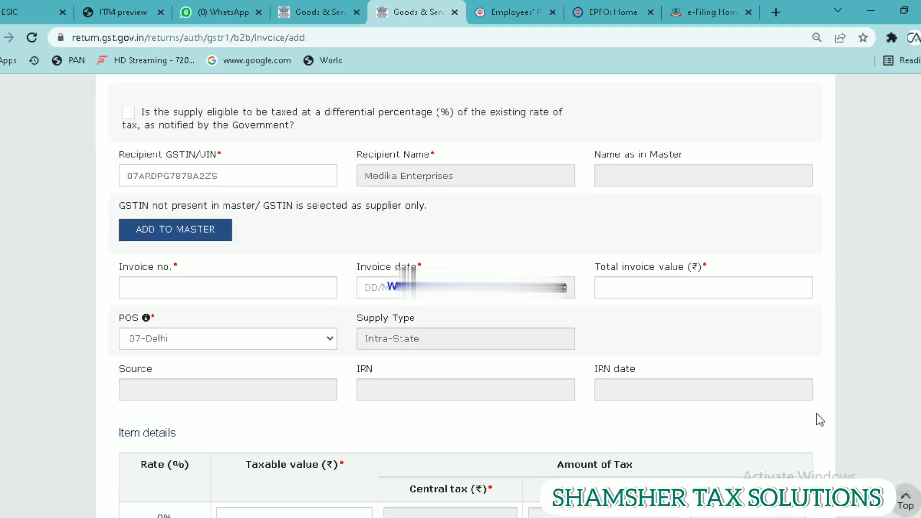
scroll(817, 414, "down", 8)
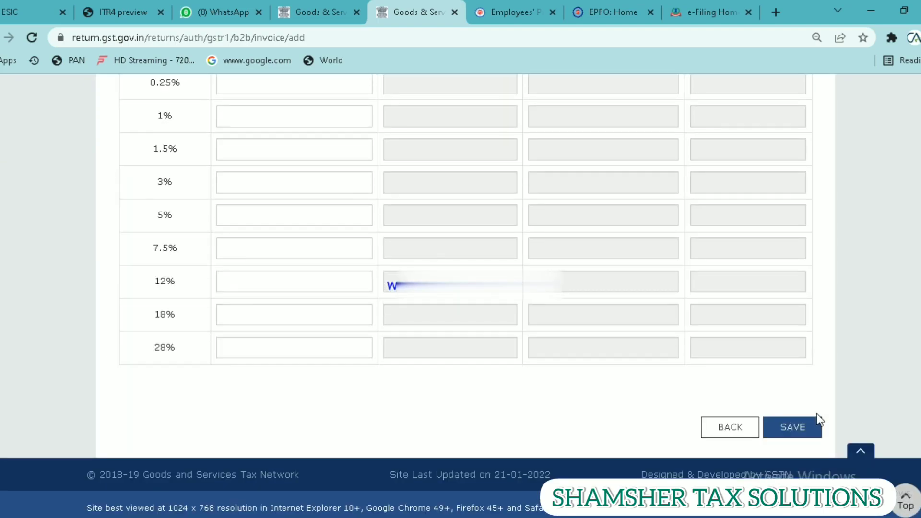
left_click(739, 425)
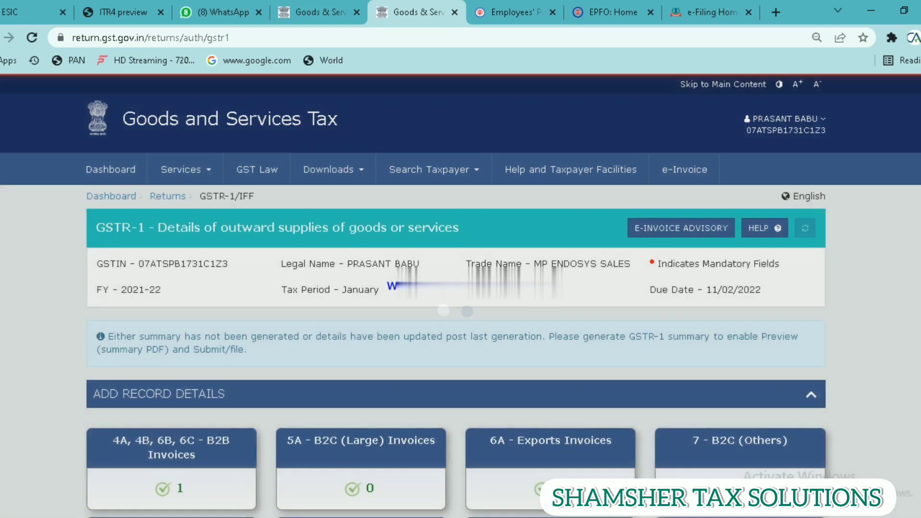
scroll(917, 504, "down", 4)
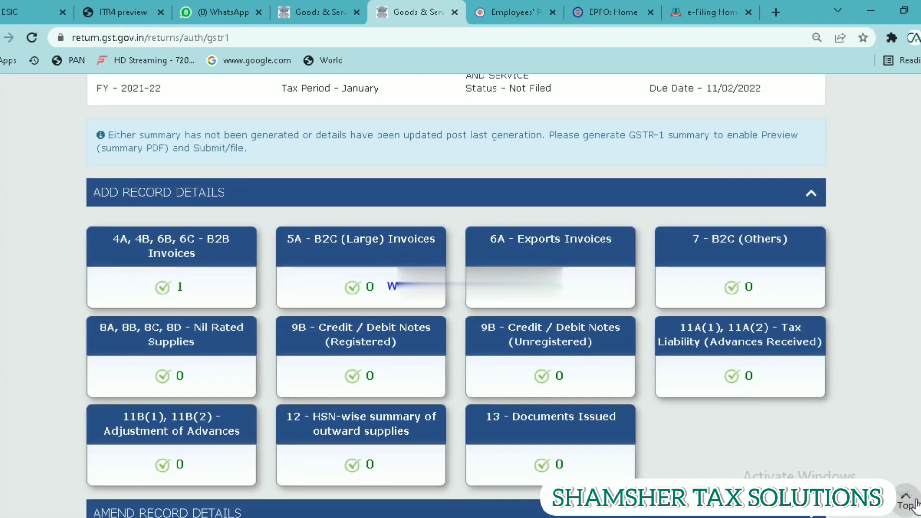
scroll(914, 504, "down", 1)
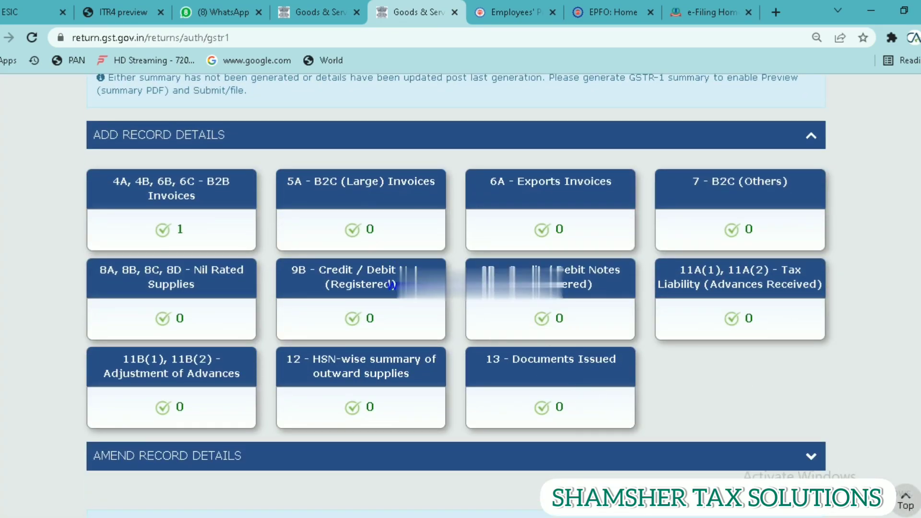
scroll(791, 195, "up", 5)
- Find the March returns in Quarter 4 (Jan - Mar) of financial year 2020-21 and open the filed GSTR1
left_click(172, 198)
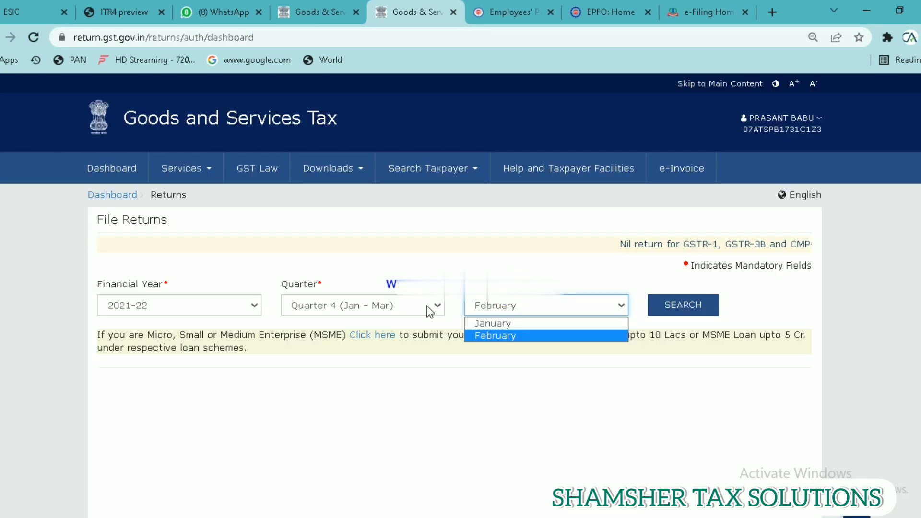
left_click(427, 306)
left_click(399, 324)
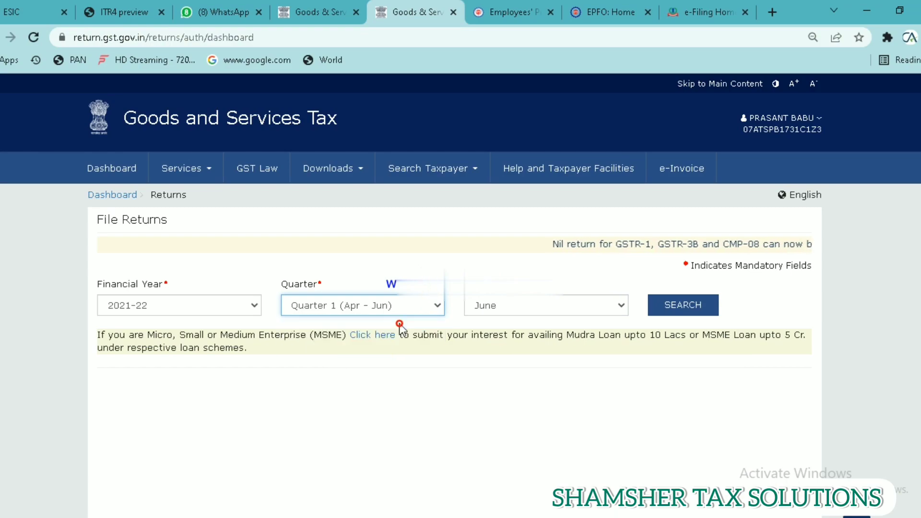
left_click(239, 304)
left_click(215, 336)
left_click(699, 303)
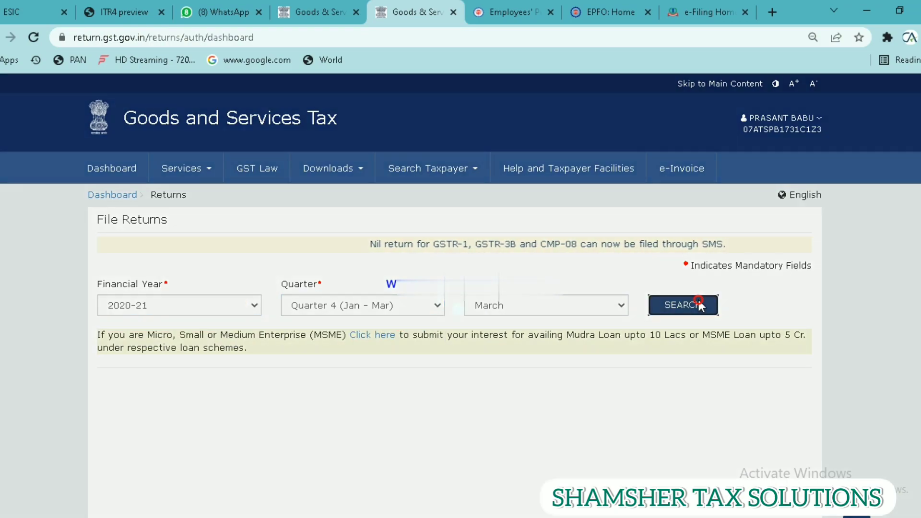
scroll(699, 300, "down", 6)
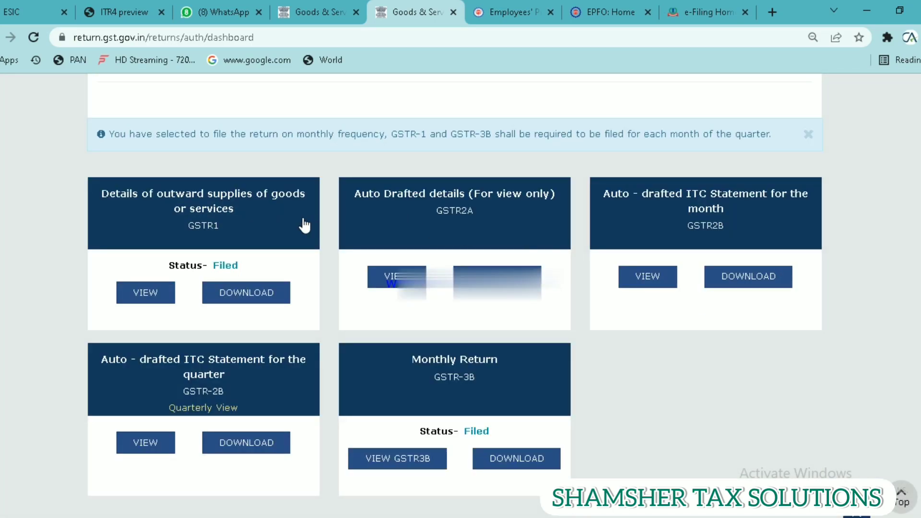
left_click(297, 224)
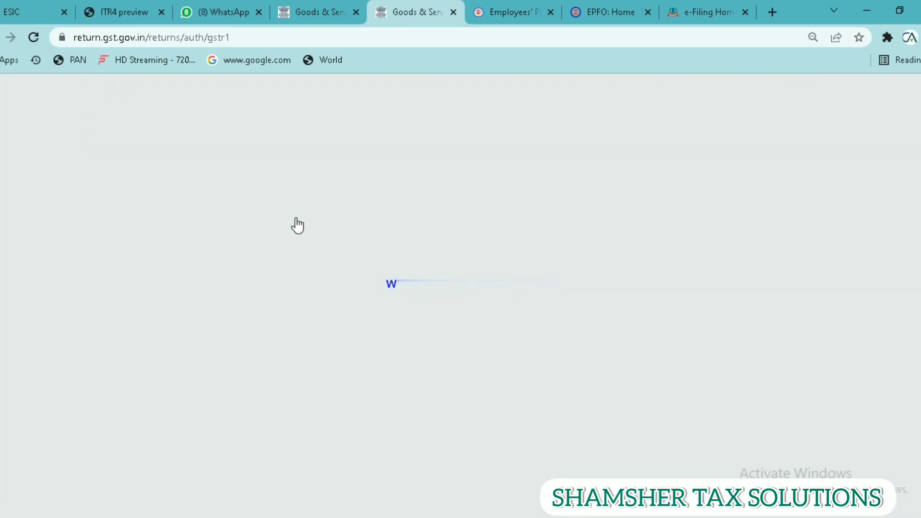
- Open 13 - Documents Issued and examine the outward supply invoice series and the other document sections
scroll(298, 224, "down", 4)
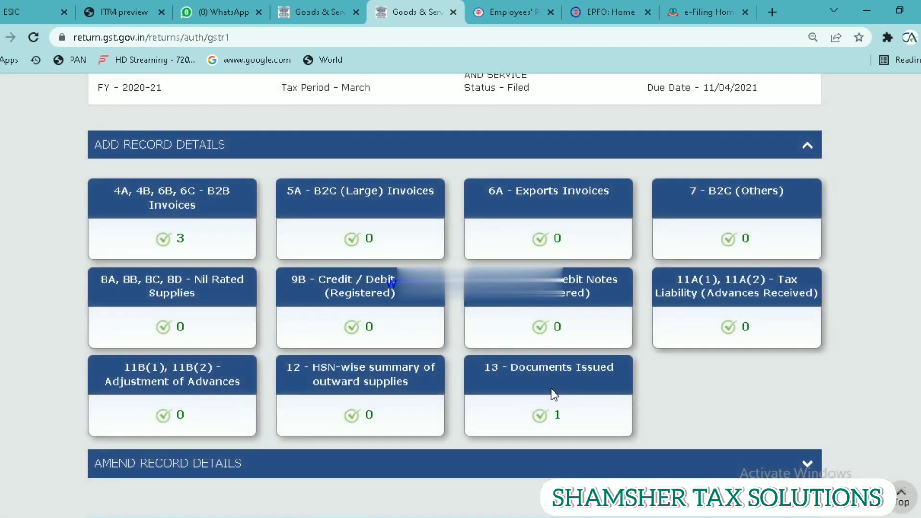
left_click(548, 388)
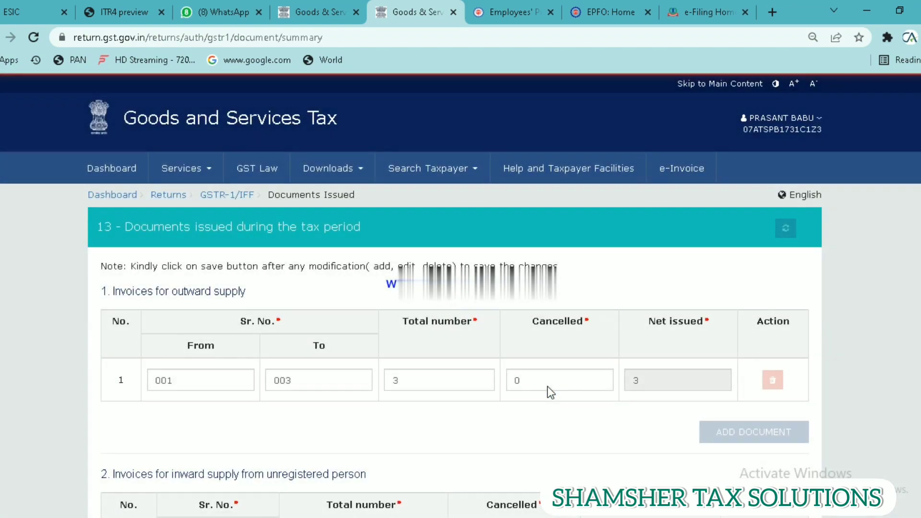
key("Page_Down")
key("Page_Down")
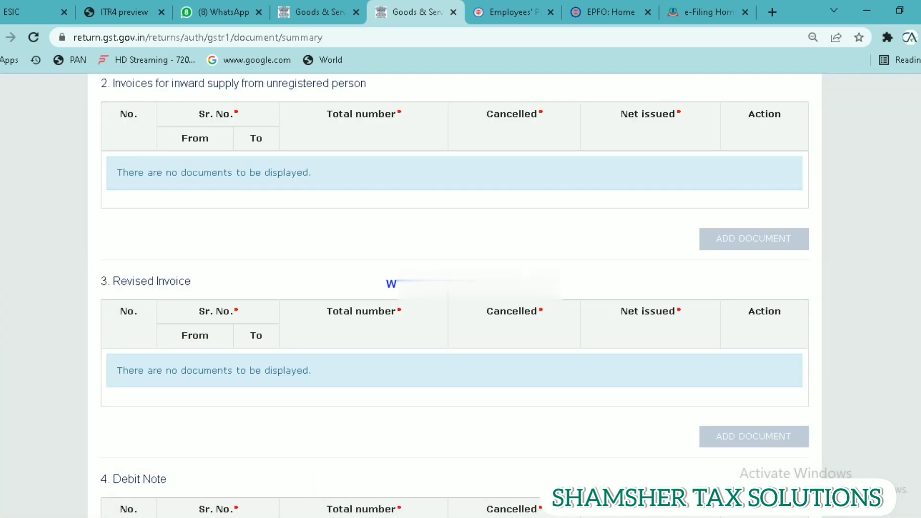
key("Page_Down")
key("Page_Down")
key("Page_Down")
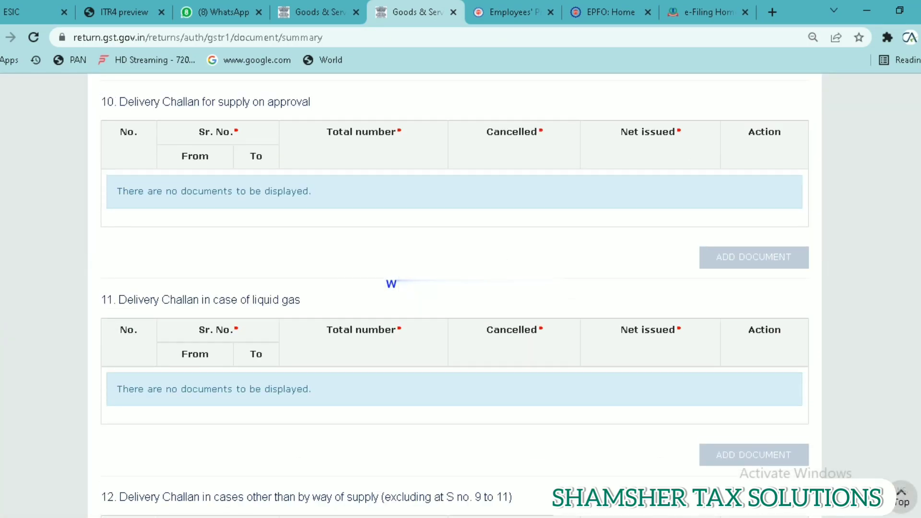
key("Page_Up")
key("Page_Up")
key("Page_Up")
key("Page_Up")
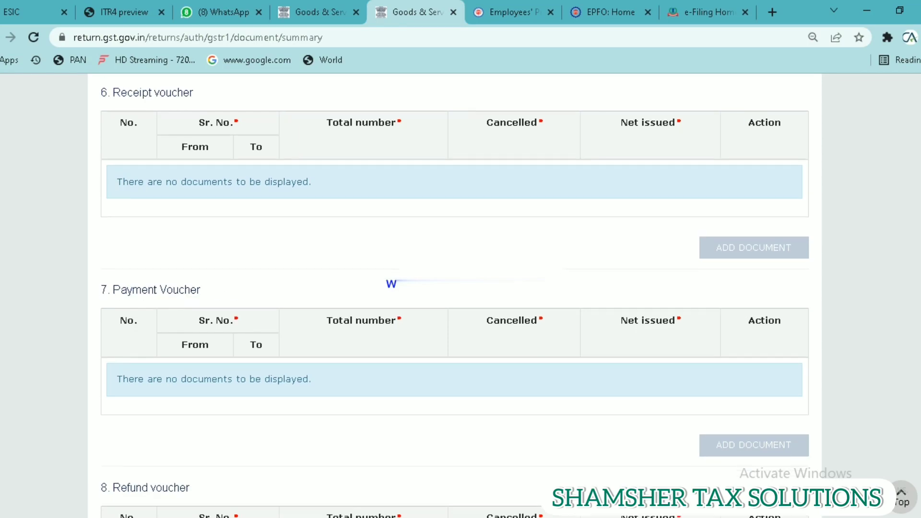
key("Page_Up")
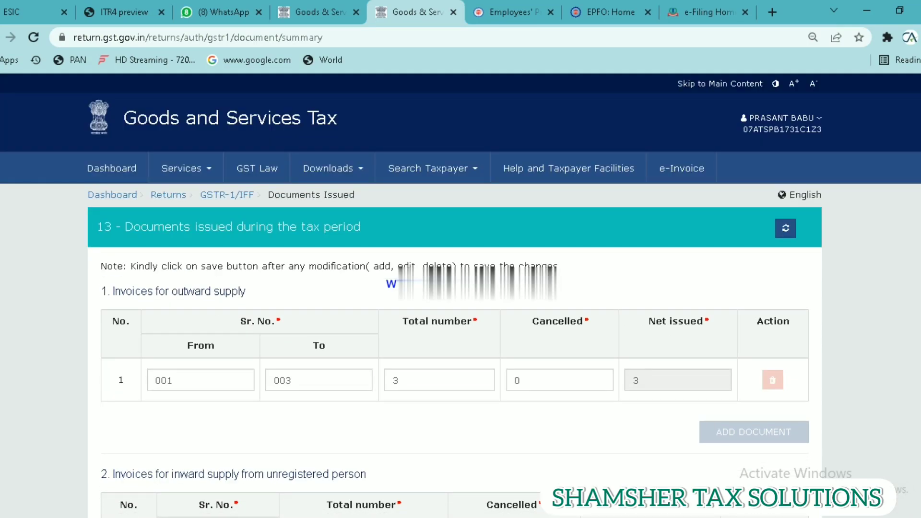
- Return to the GSTR-1 page and view the processed B2B invoices of IMPRIMISS MEDICAL SYSTEMS PRIVATE LIMITED
left_click(217, 200)
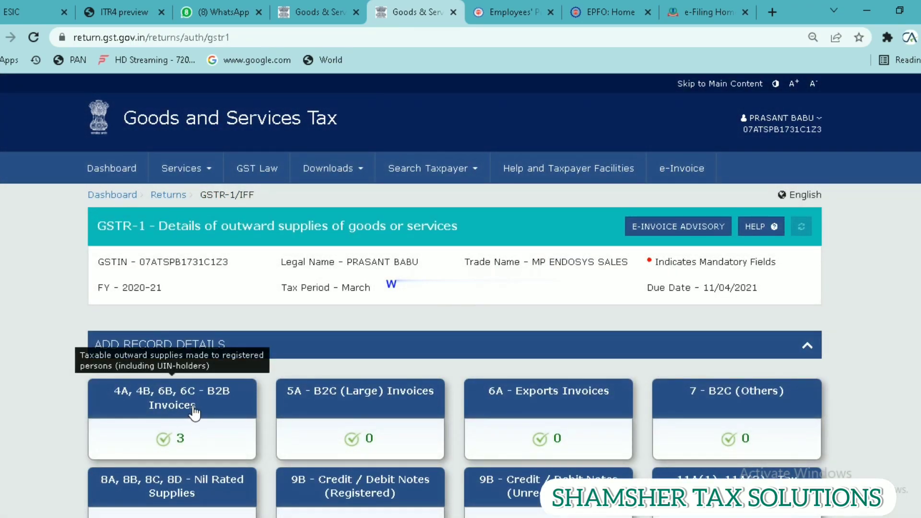
left_click(193, 407)
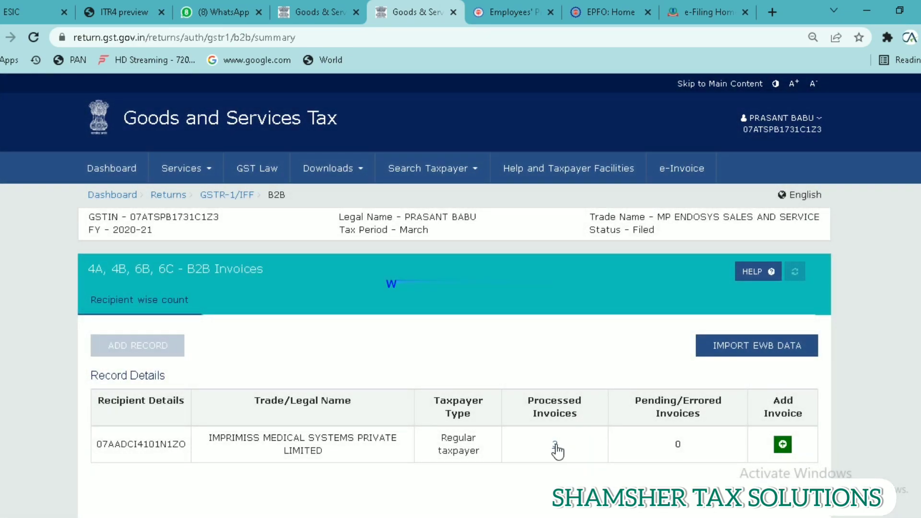
left_click(555, 445)
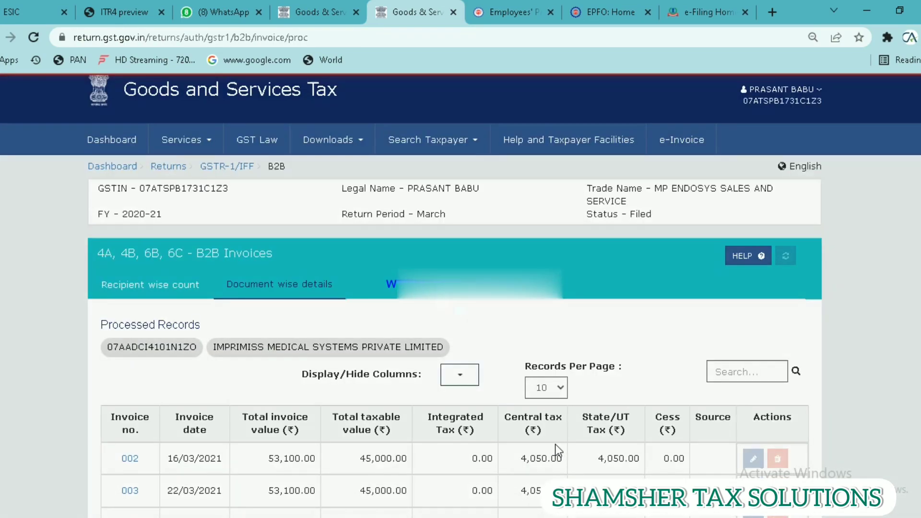
scroll(555, 444, "down", 4)
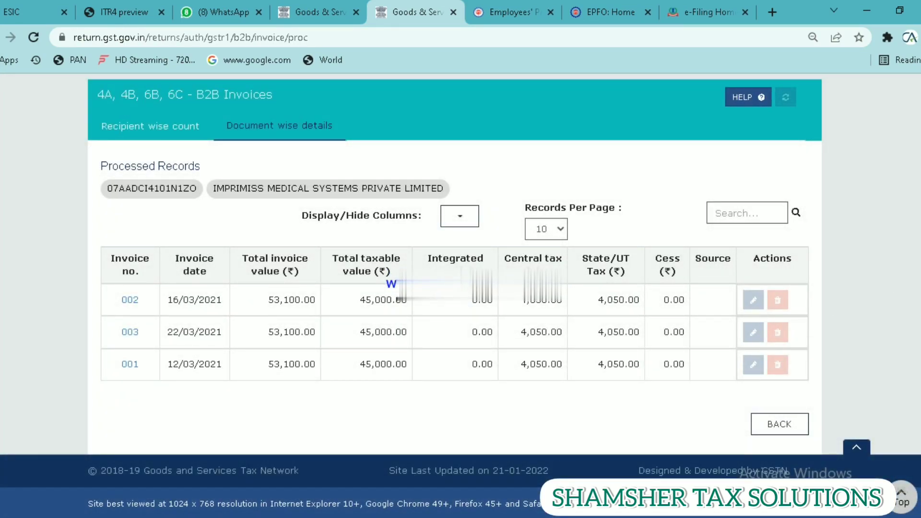
- Go back to File Returns and search for financial year 2021-22, Quarter 4 (Jan - Mar), January
scroll(811, 322, "up", 4)
left_click(167, 196)
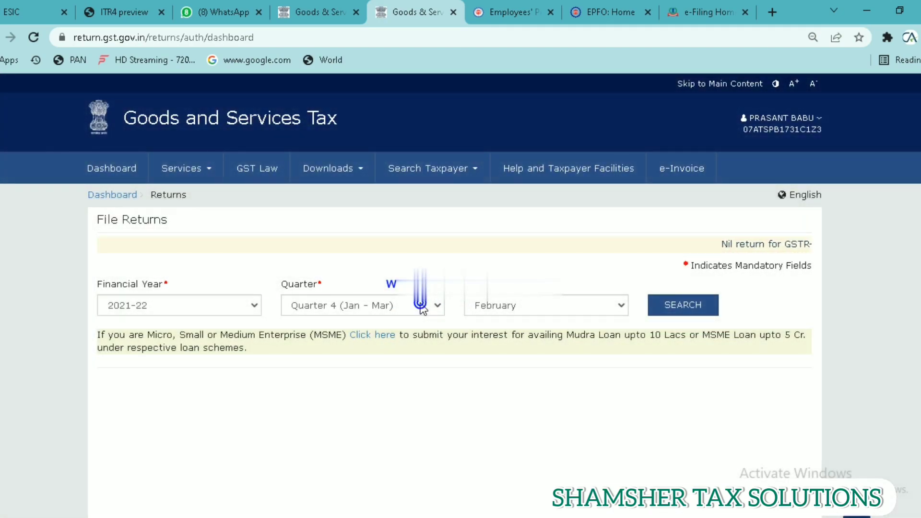
left_click(420, 305)
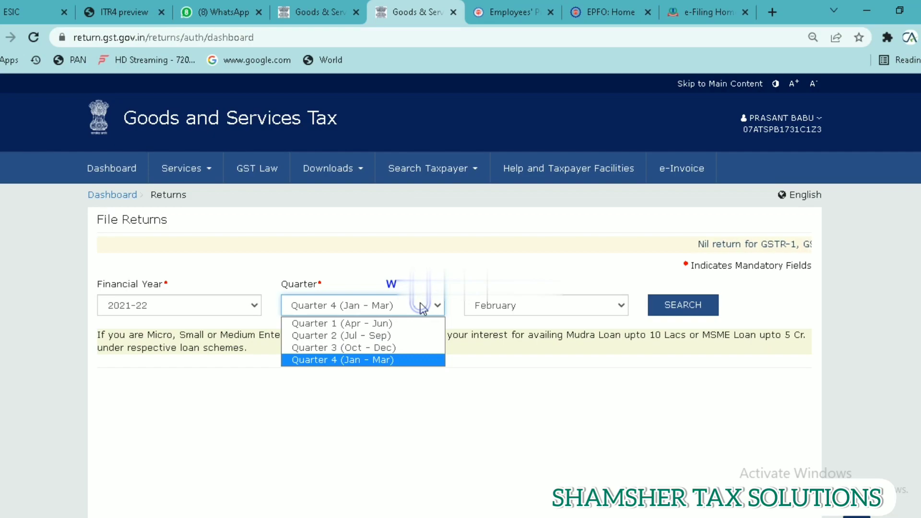
left_click(386, 359)
left_click(126, 306)
left_click(127, 304)
left_click(497, 306)
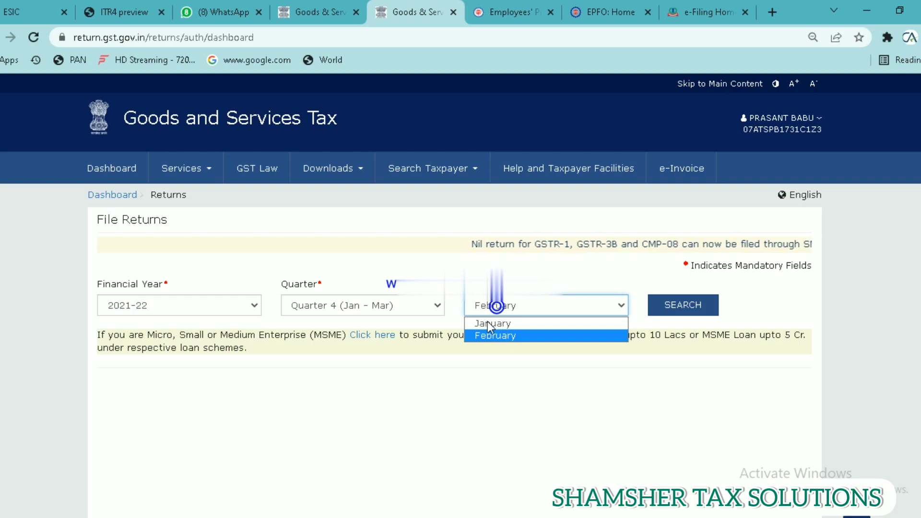
left_click(486, 322)
left_click(683, 305)
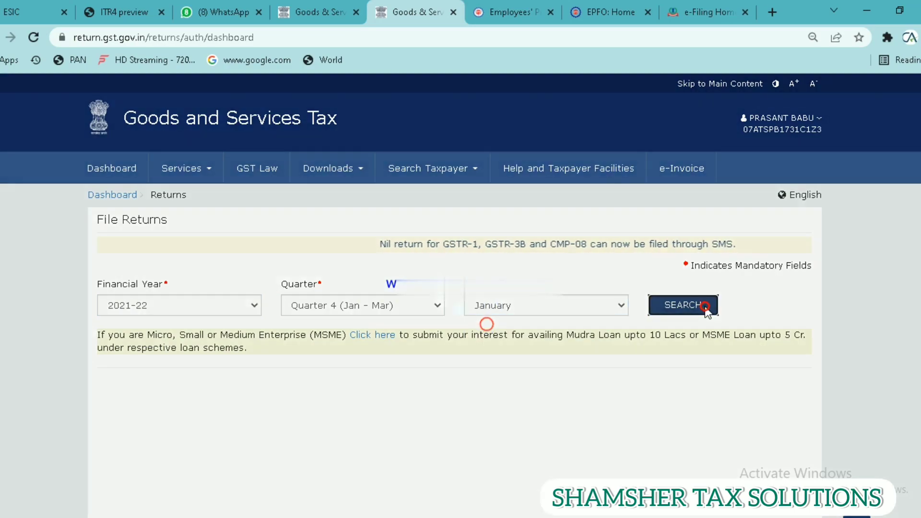
- Open the January GSTR1 details of outward supplies and bring its record tiles into view
scroll(706, 313, "down", 4)
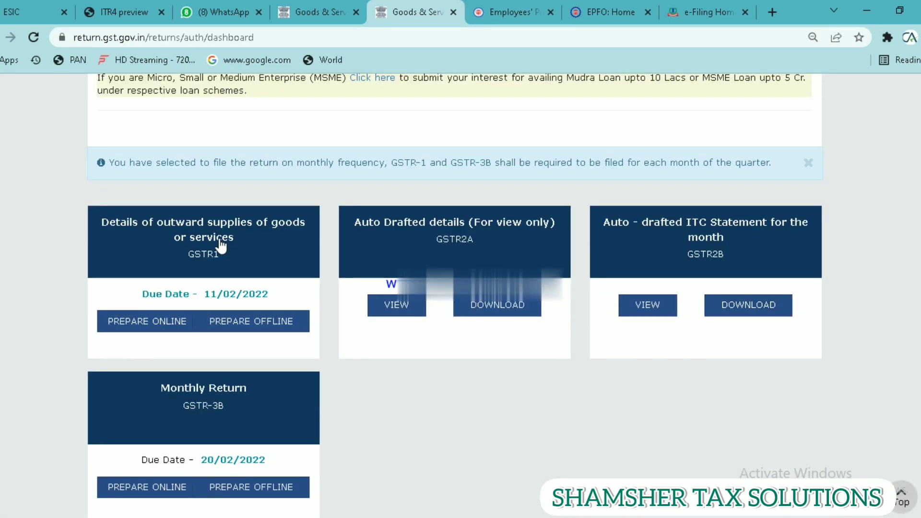
left_click(195, 239)
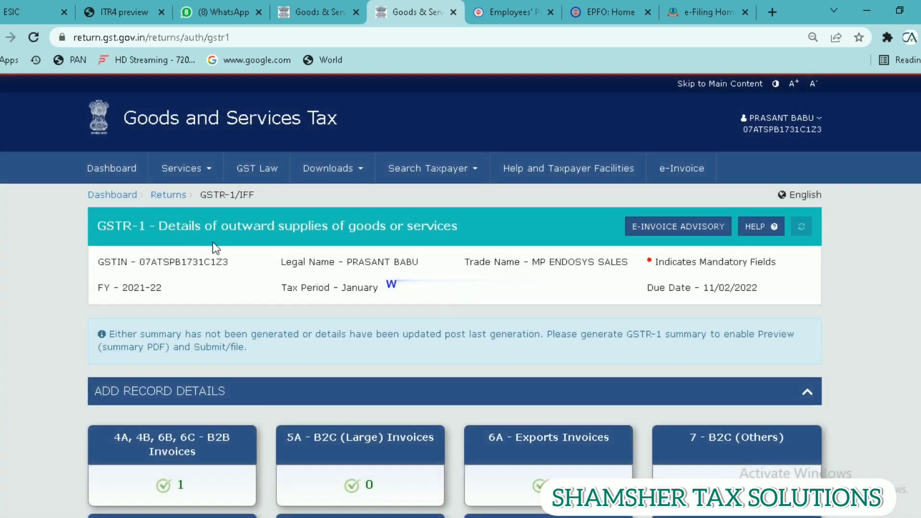
scroll(864, 387, "down", 4)
scroll(864, 389, "down", 1)
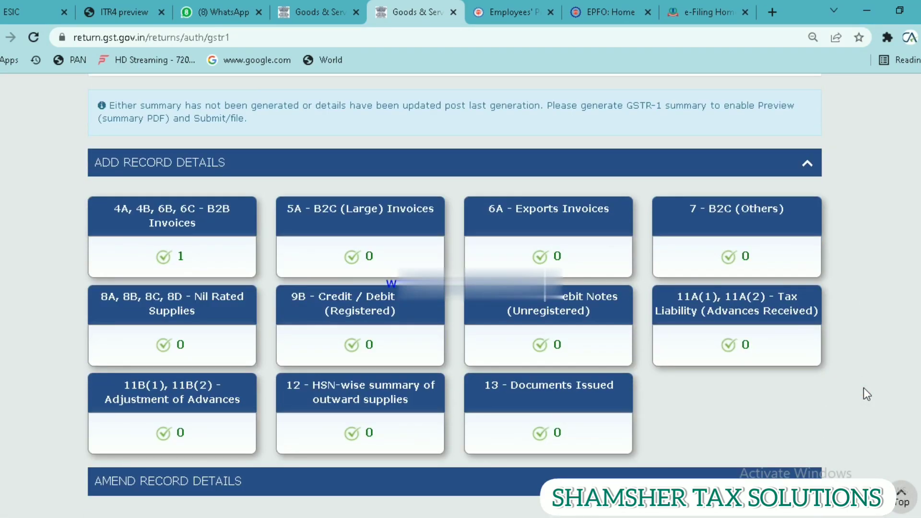
- Add an outward supply invoice row in 13 - Documents Issued from 005 to 005, with total number 1 and cancelled 0
left_click(521, 393)
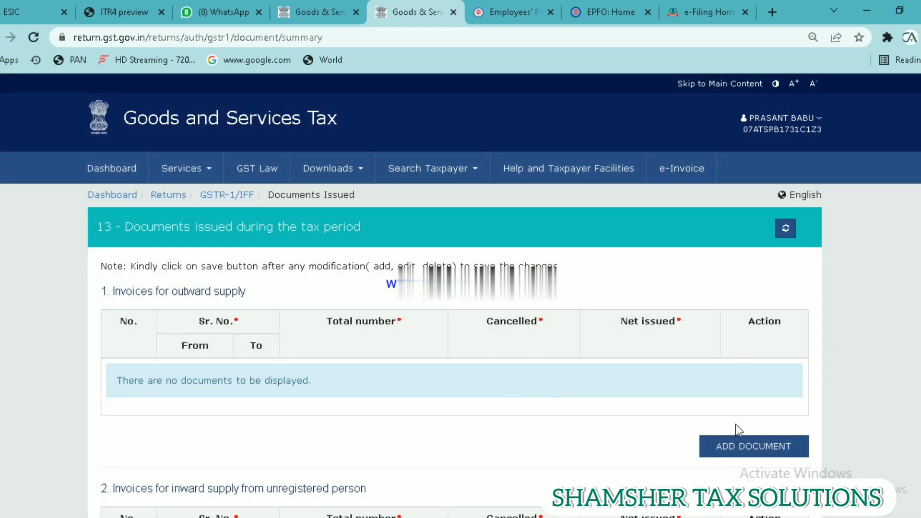
left_click(746, 447)
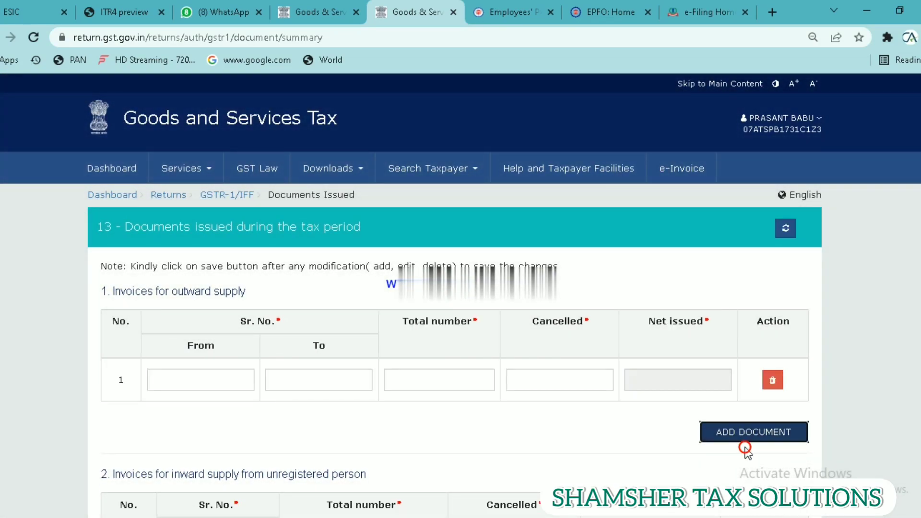
left_click(170, 383)
type("00")
left_click(330, 384)
type("005")
left_click(421, 385)
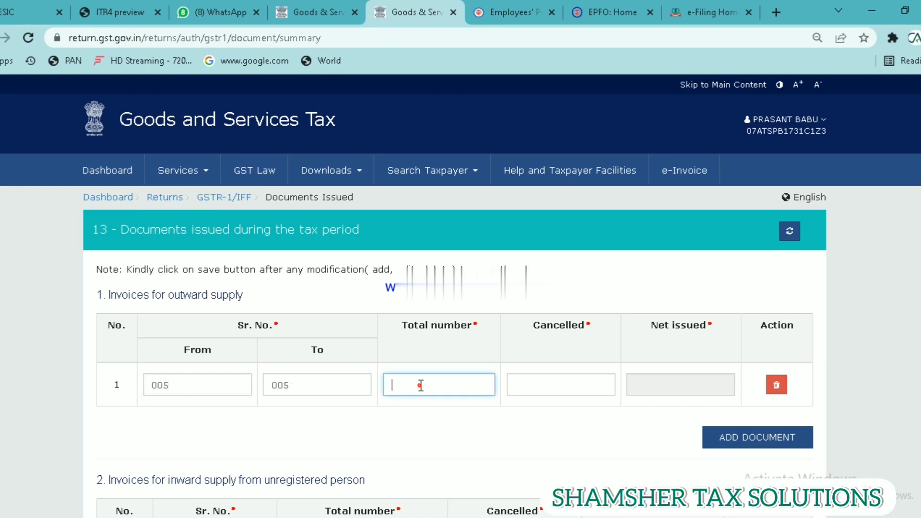
left_click(518, 385)
type("0")
left_click(565, 432)
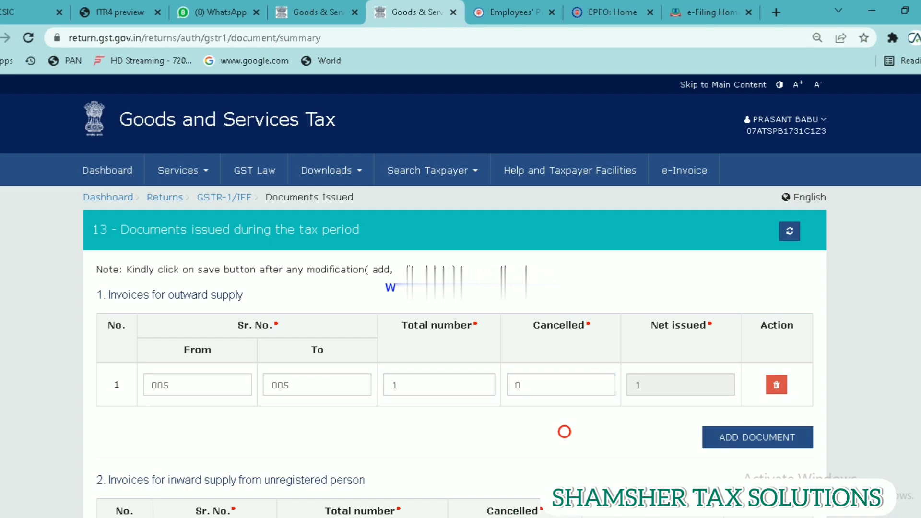
- Save the documents issued details and go back to the GSTR-1 page
scroll(390, 287, "down", 8)
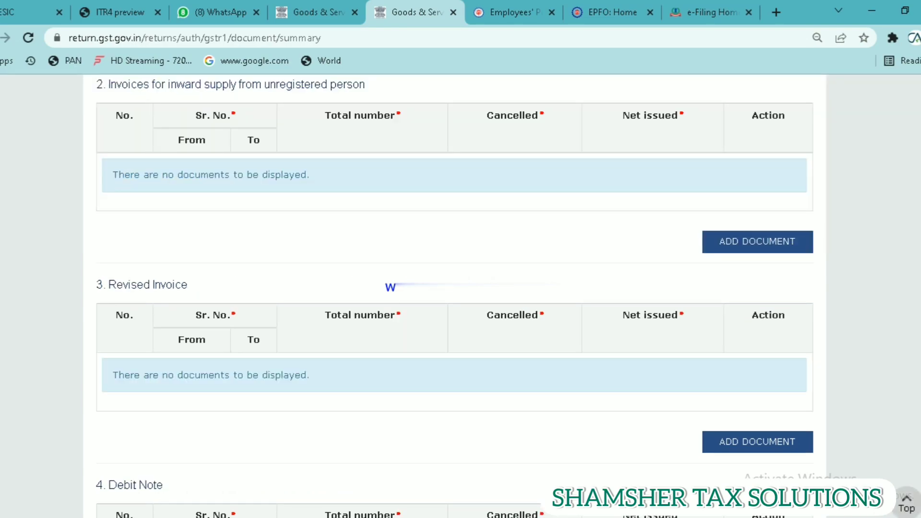
scroll(391, 287, "down", 20)
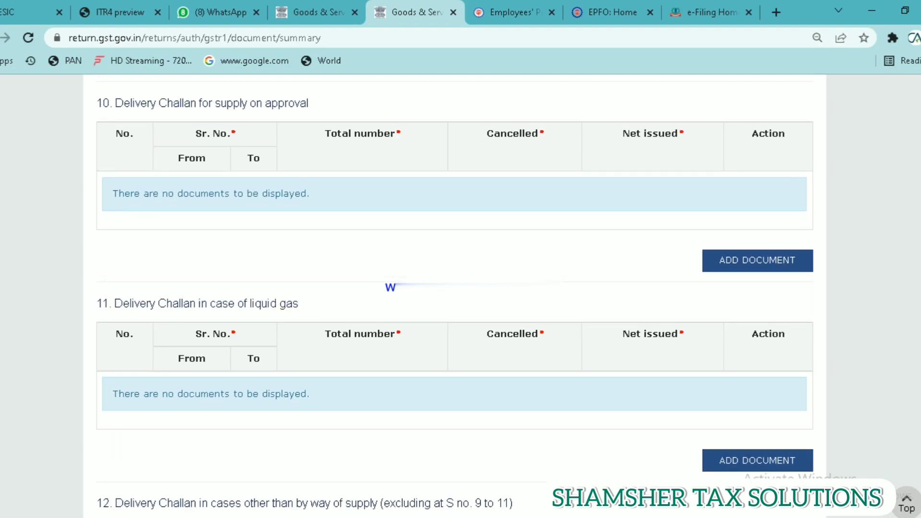
scroll(390, 287, "down", 5)
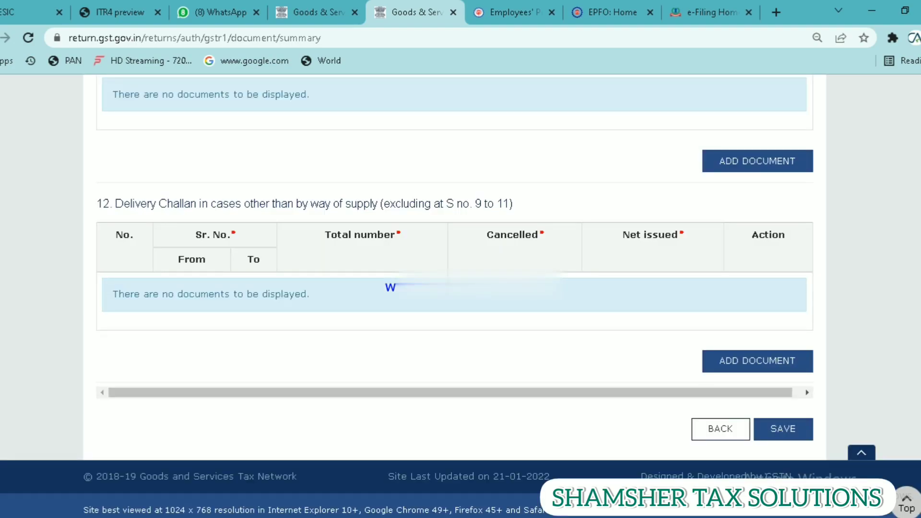
left_click(778, 432)
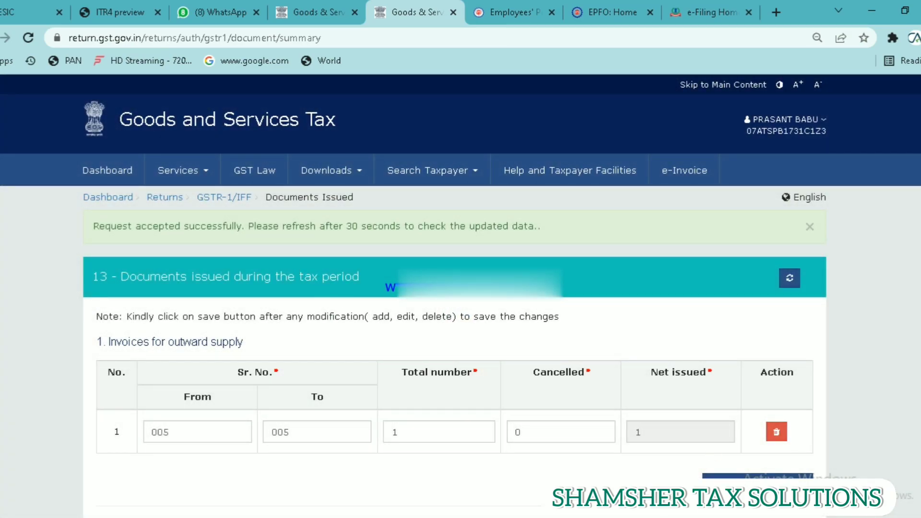
scroll(461, 288, "down", 7)
scroll(460, 288, "down", 7)
scroll(461, 288, "down", 7)
scroll(390, 287, "down", 13)
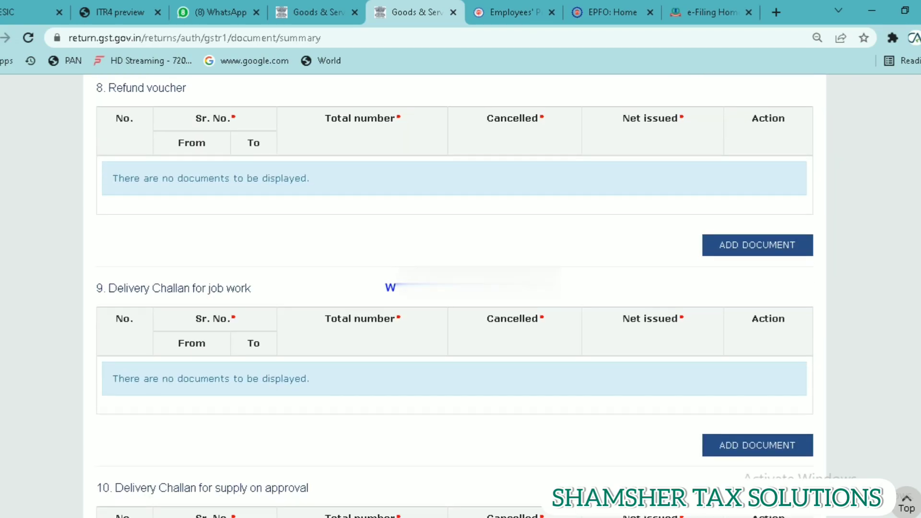
scroll(390, 287, "down", 14)
left_click(721, 430)
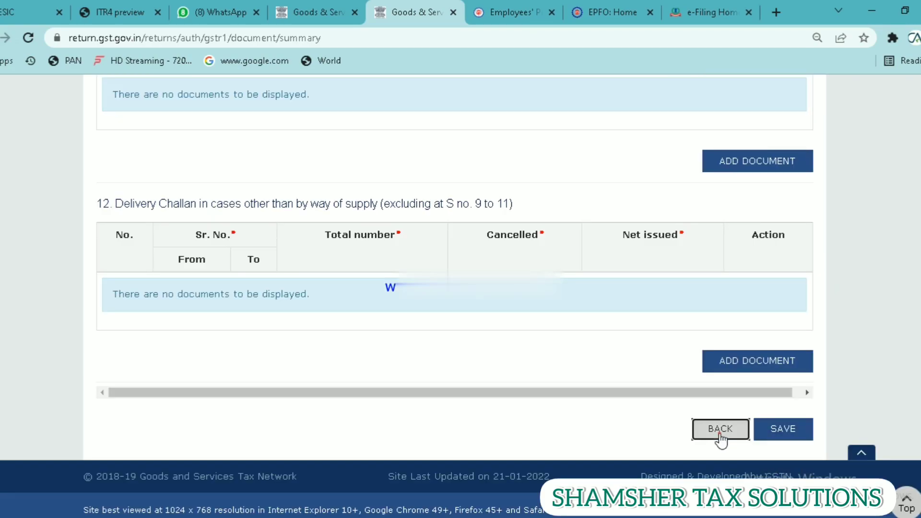
- Open 12 - HSN-wise summary of outward supplies and select HSN 9018 for medical, surgical, dental or veterinary instruments
scroll(720, 433, "down", 9)
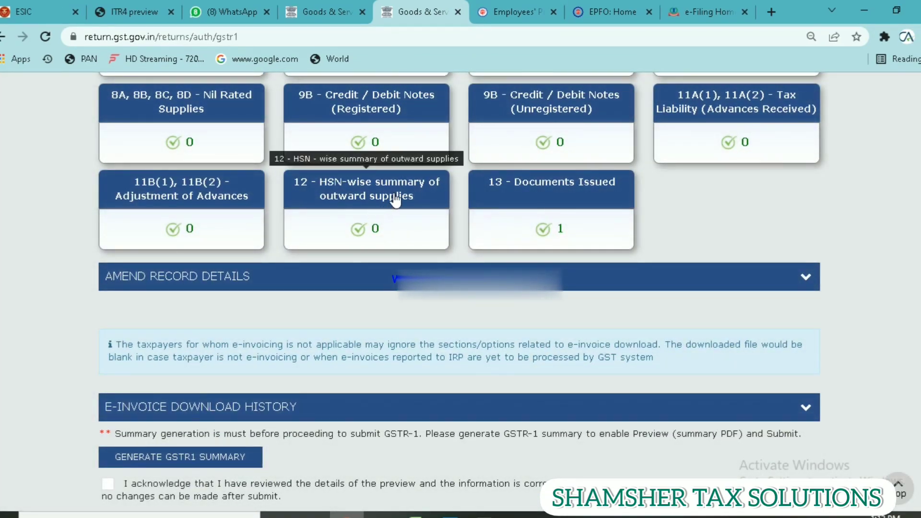
left_click(391, 198)
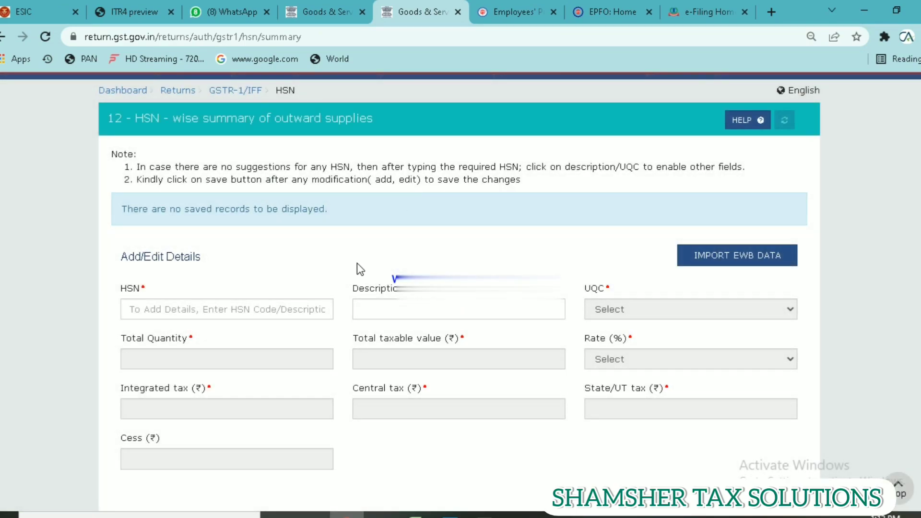
left_click(284, 311)
type("98")
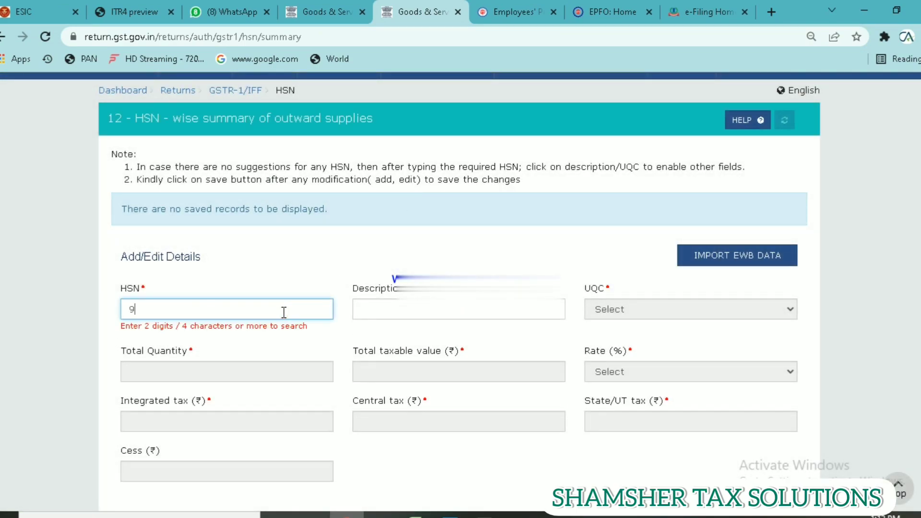
key("BackSpace")
key("BackSpace")
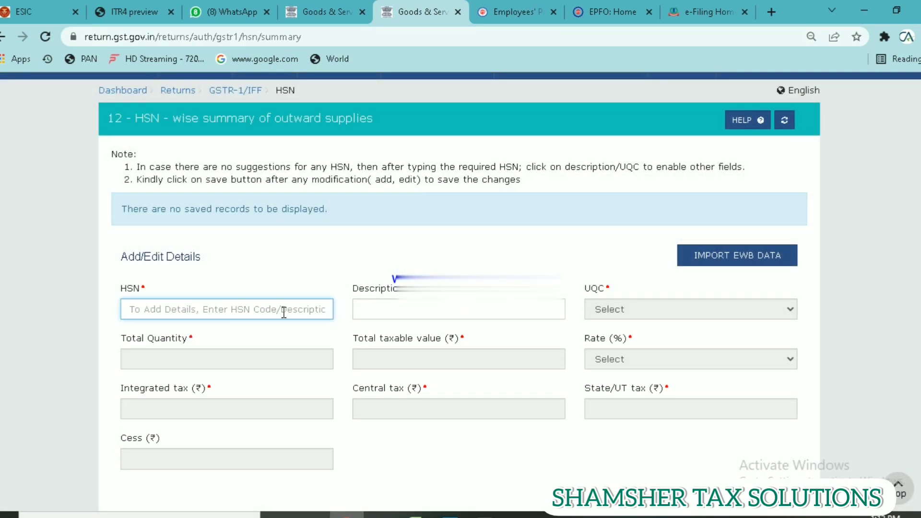
type("9018")
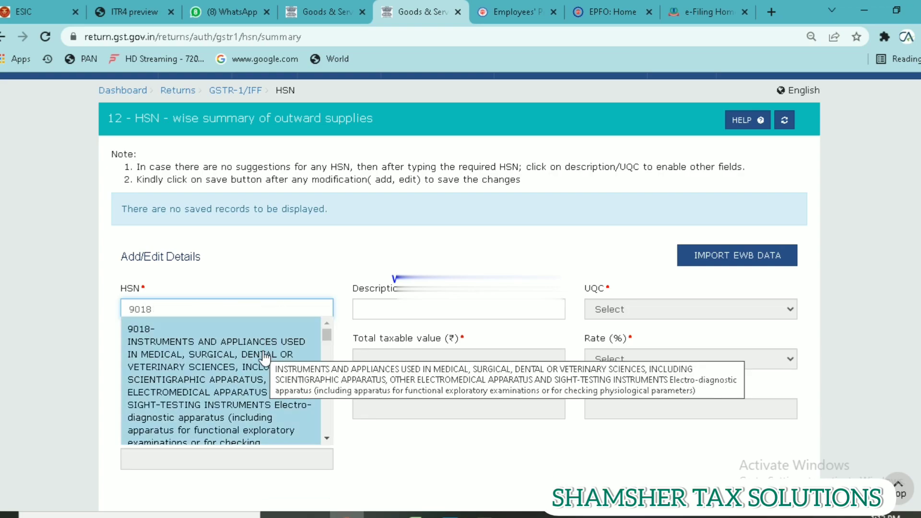
left_click(263, 354)
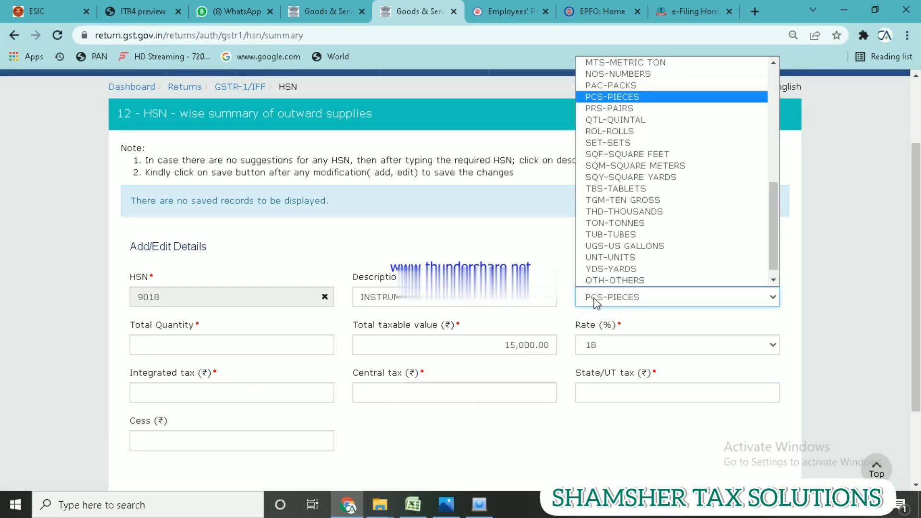
- Complete the HSN entry with PCS-PIECES, quantity 1, taxable value 15,000, rate 18%, and central and State/UT tax of 1,350 each
left_click(594, 298)
left_click(259, 344)
left_click(417, 421)
left_click(457, 390)
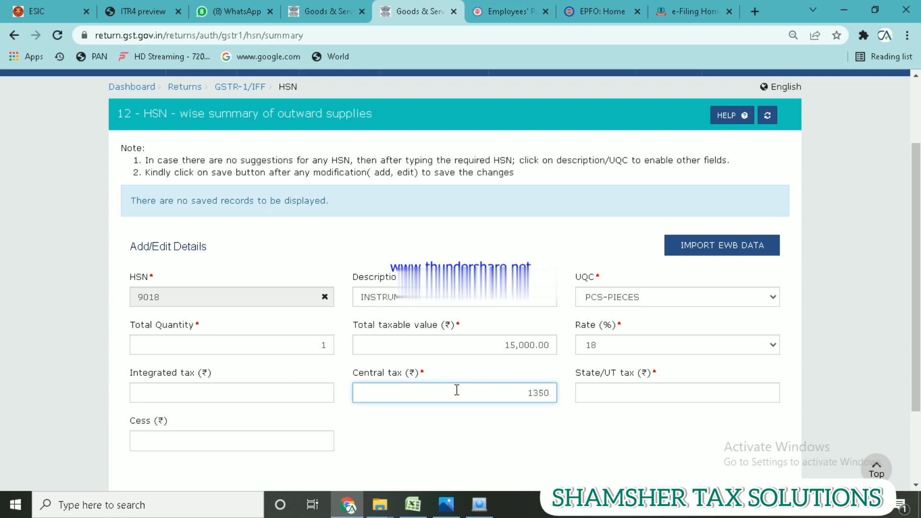
left_click(602, 396)
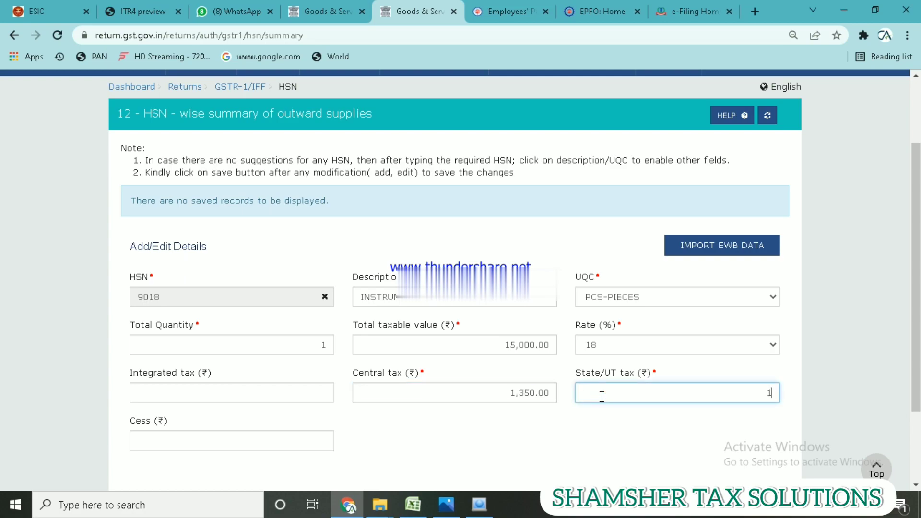
type("1350")
left_click(601, 425)
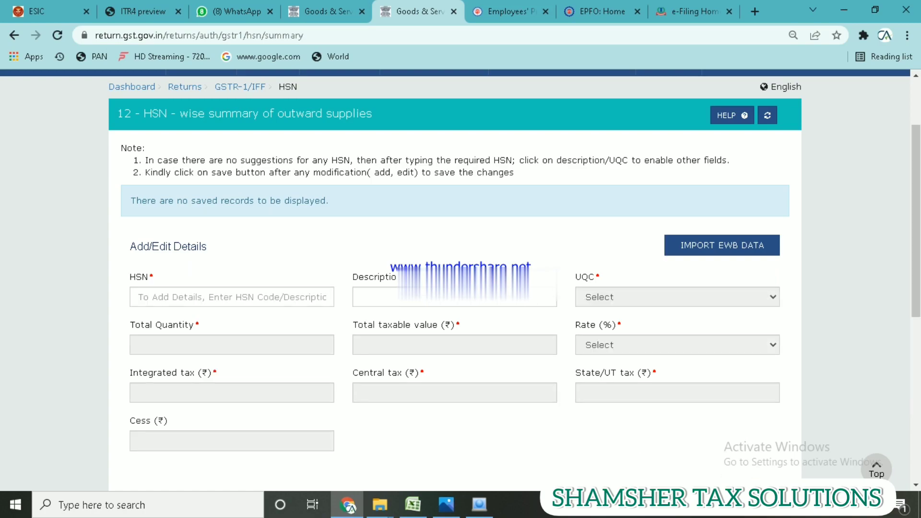
- Save the HSN-wise summary record and go back to the GSTR-1 page
scroll(460, 279, "down", 7)
left_click(689, 357)
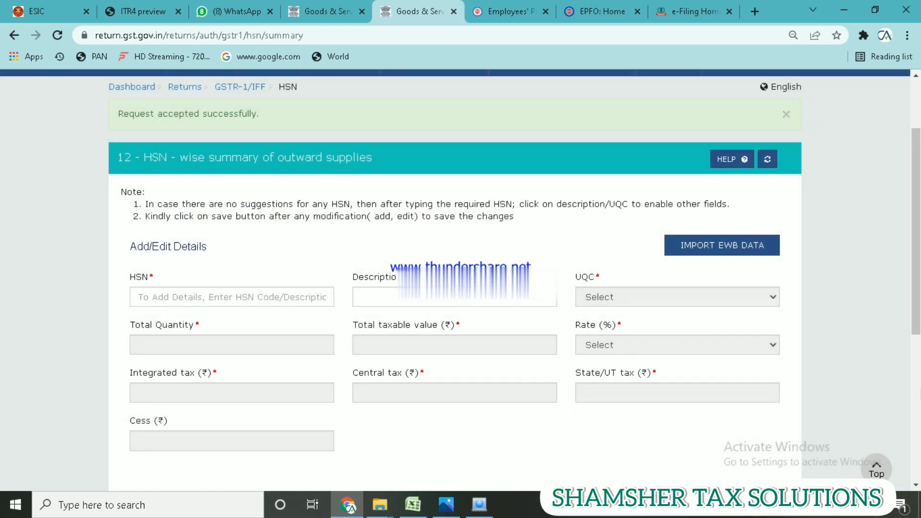
scroll(460, 279, "down", 6)
left_click(758, 406)
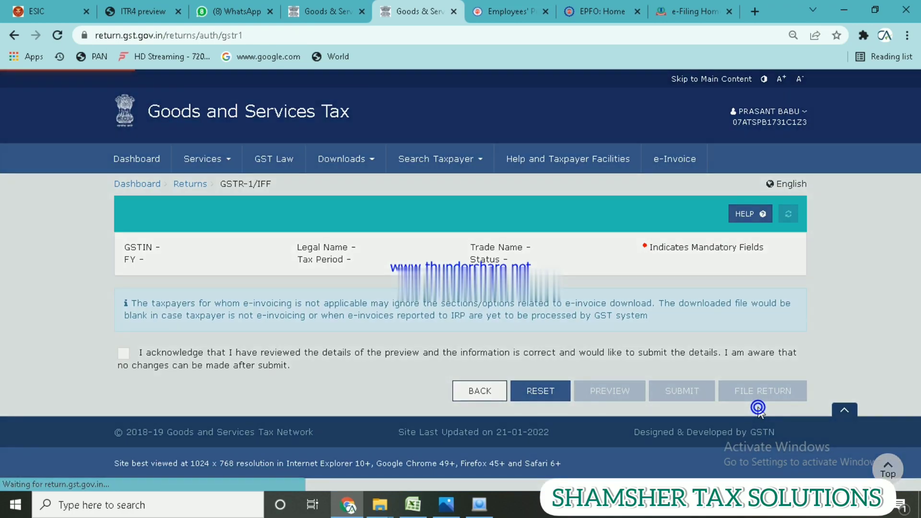
- Review the record tiles, generate the GSTR-1 summary and refresh the return to check the generation status
scroll(864, 418, "down", 5)
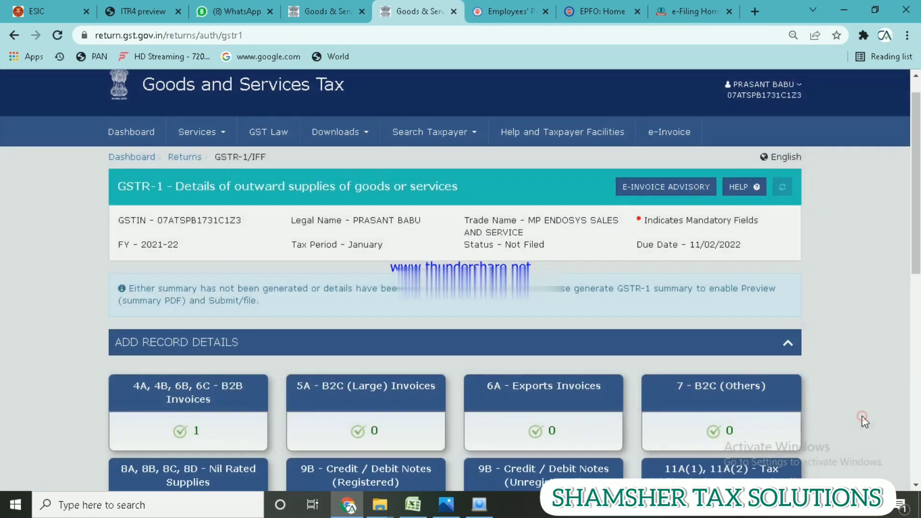
scroll(865, 422, "down", 3)
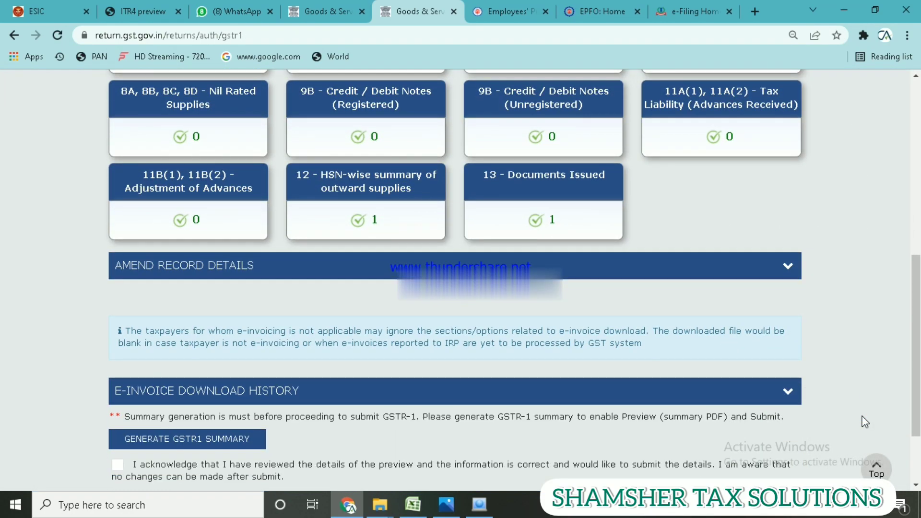
scroll(866, 423, "up", 4)
scroll(865, 422, "down", 5)
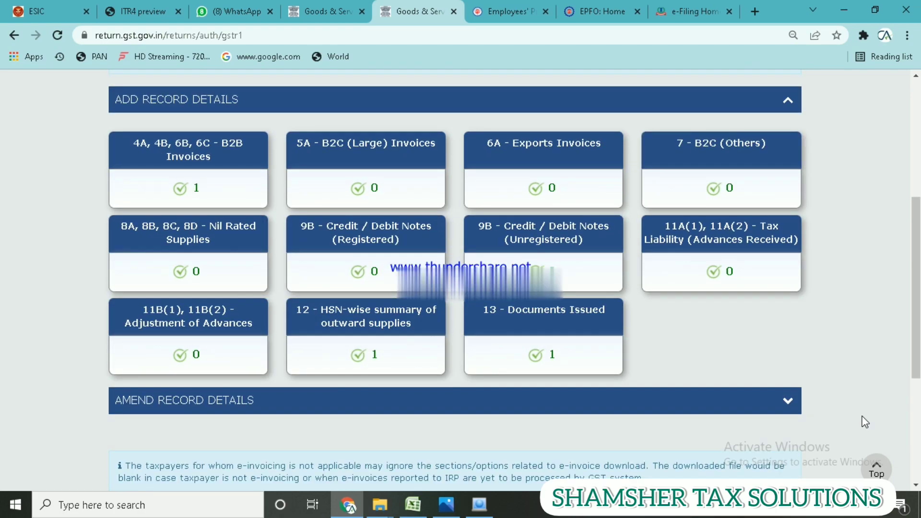
scroll(866, 423, "down", 1)
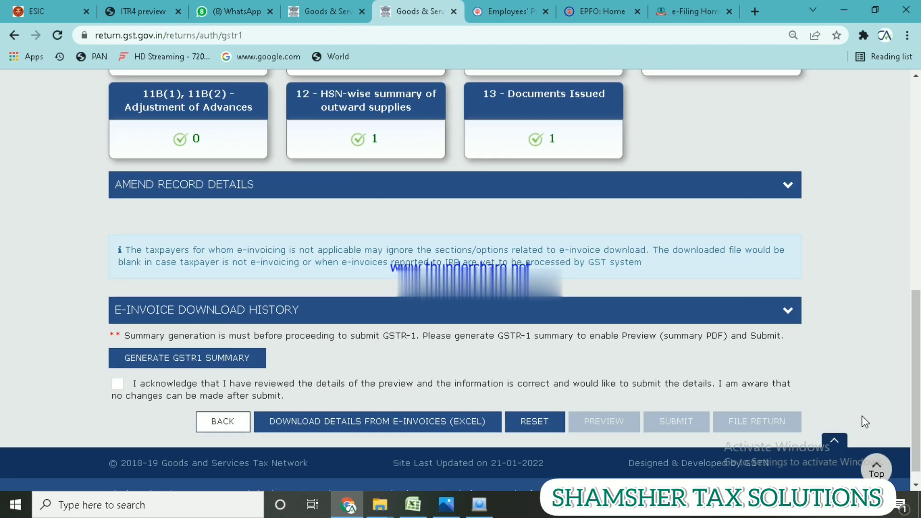
left_click(192, 365)
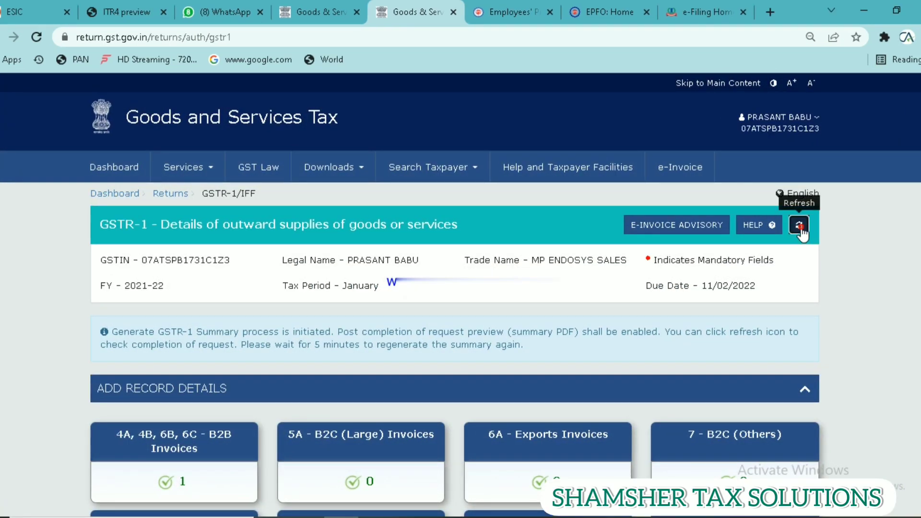
left_click(782, 214)
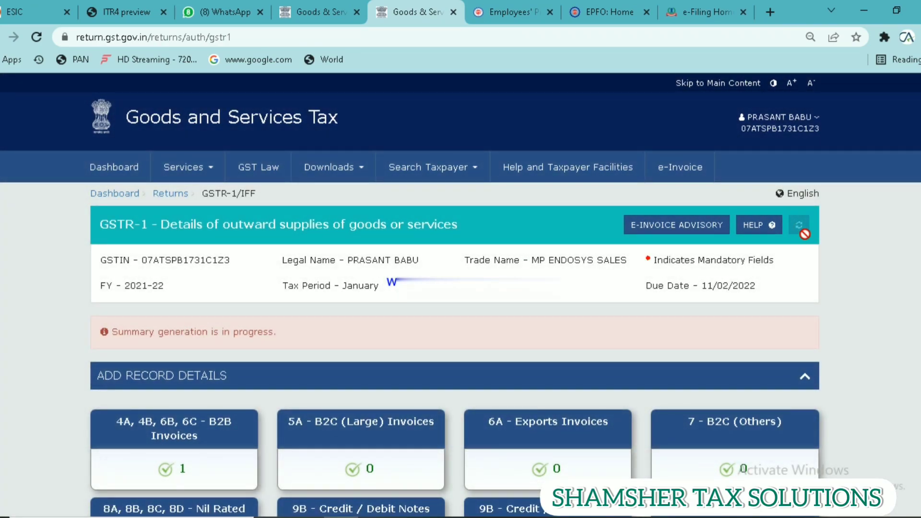
left_click(865, 324)
left_click(800, 226)
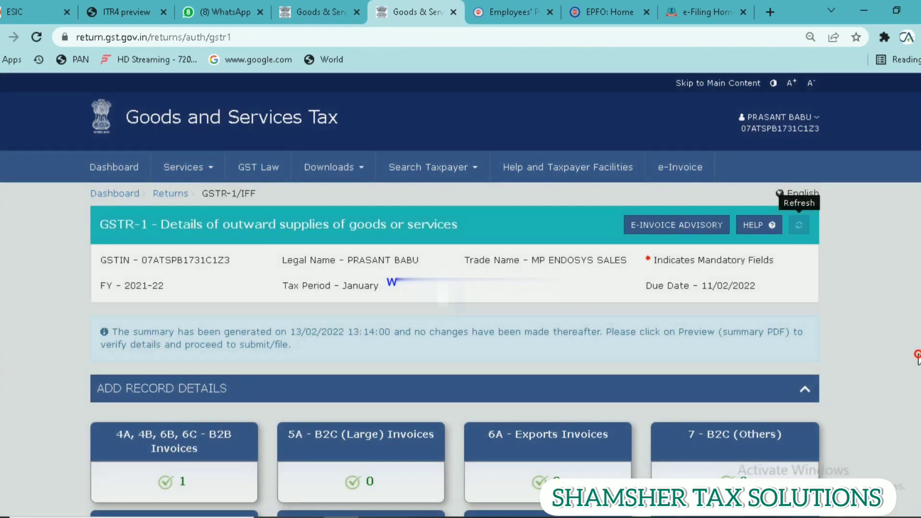
- Acknowledge the reviewed details, submit the January GSTR-1 and agree to proceed
scroll(918, 359, "down", 4)
scroll(917, 359, "down", 6)
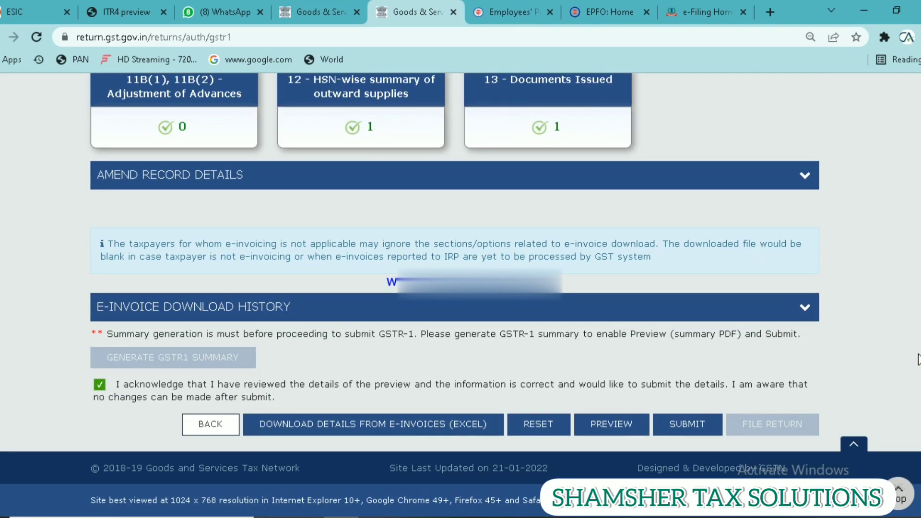
left_click(698, 423)
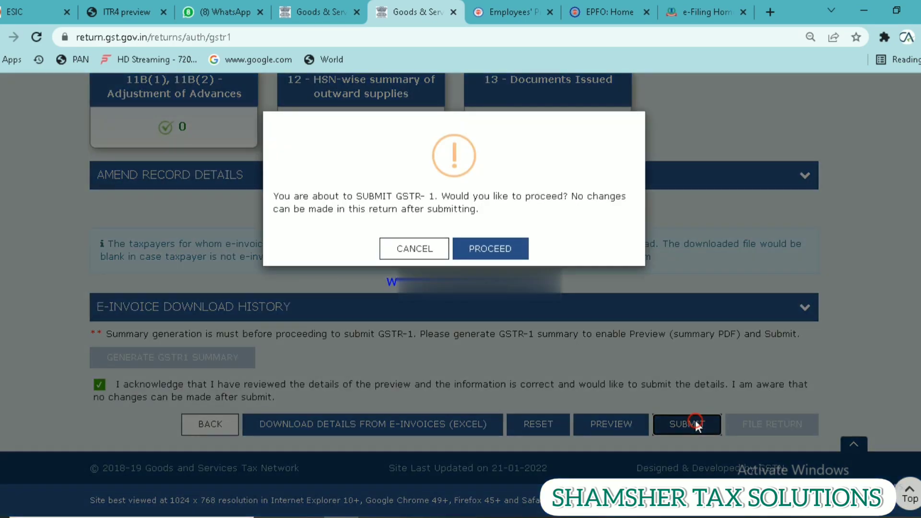
left_click(492, 252)
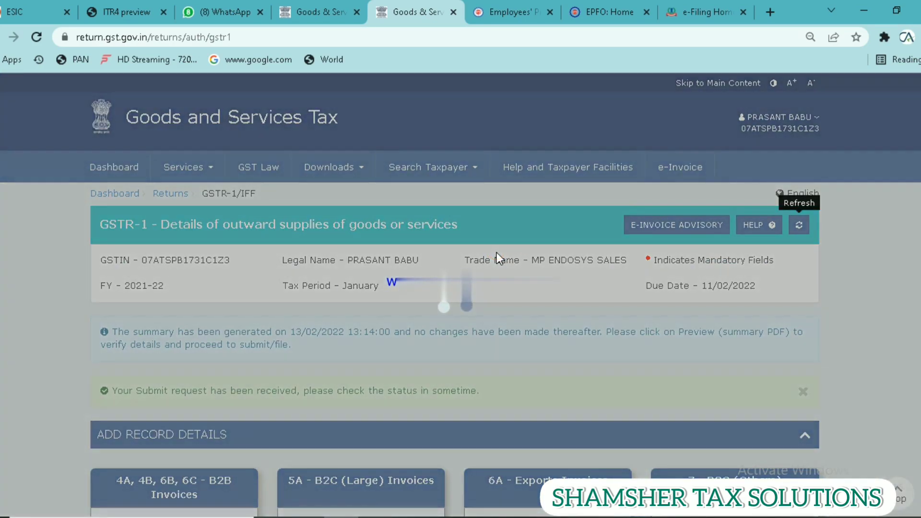
- Tick the acknowledgement again, refresh the return's submission status and bring the filing options into view
scroll(499, 259, "down", 10)
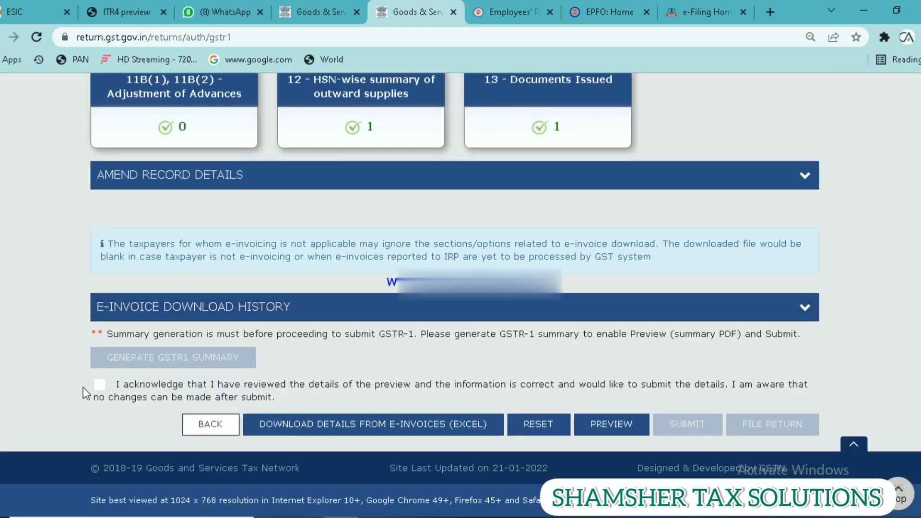
left_click(99, 384)
left_click(866, 239)
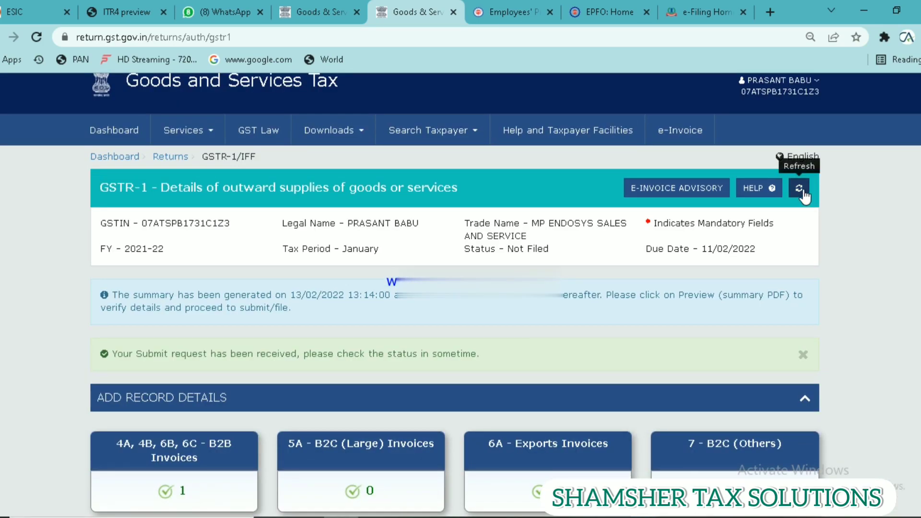
left_click(801, 190)
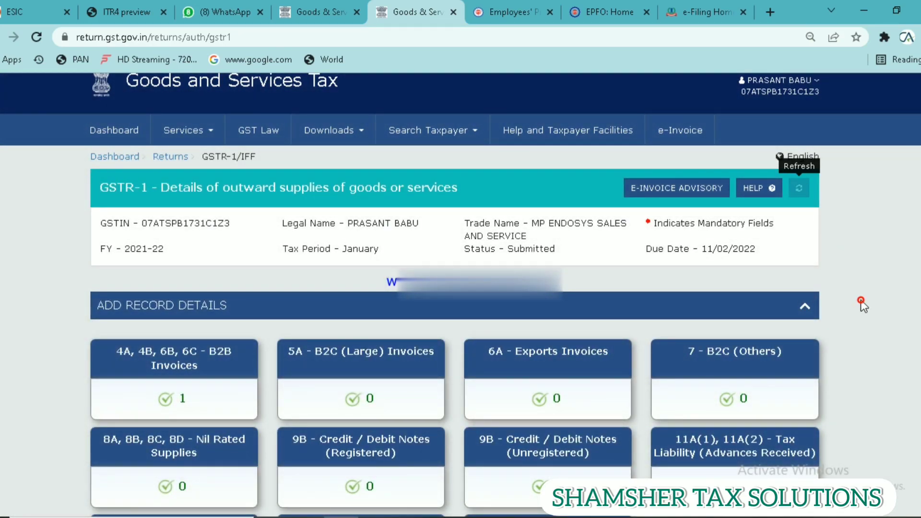
scroll(861, 301, "down", 10)
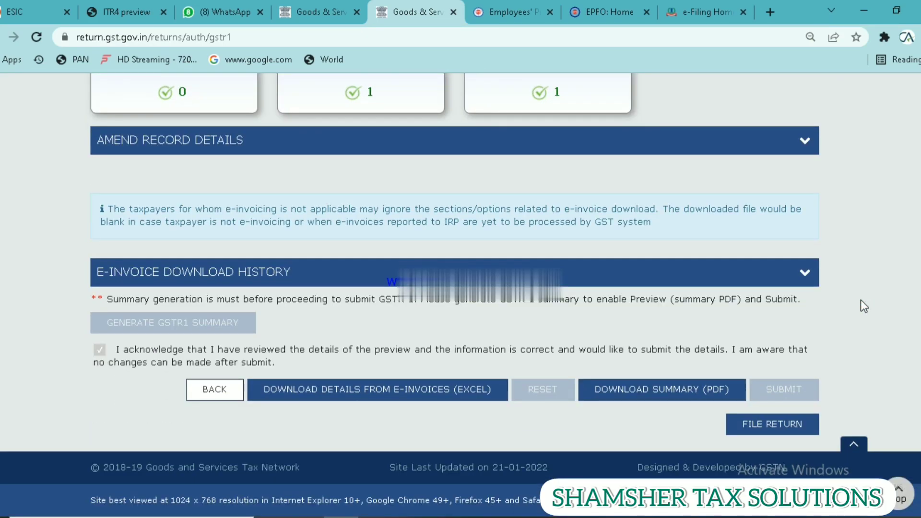
- Open the filing page for the submitted January GSTR-1, affirm the declaration and select the authorised signatory
left_click(779, 424)
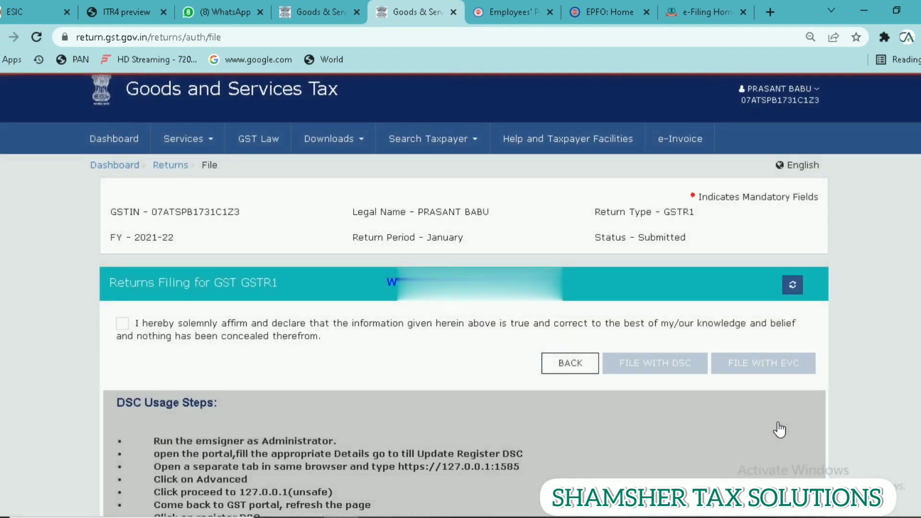
left_click(121, 324)
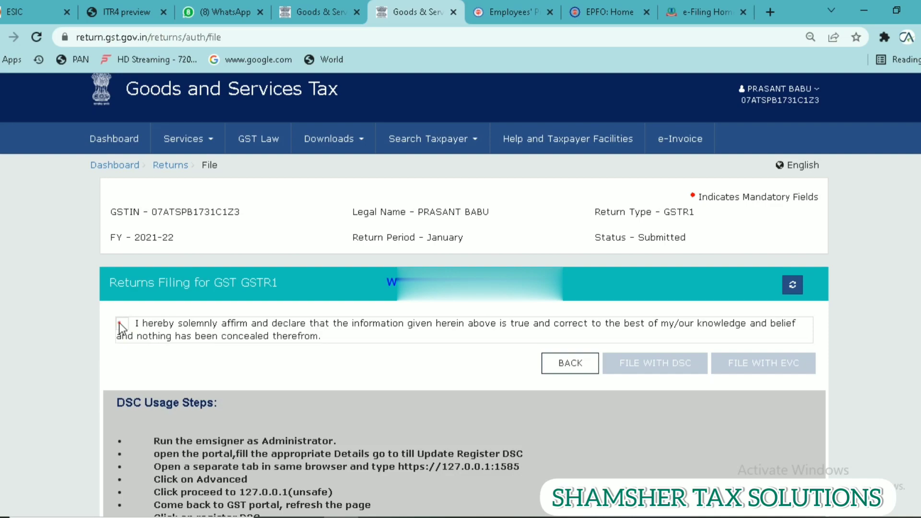
left_click(145, 373)
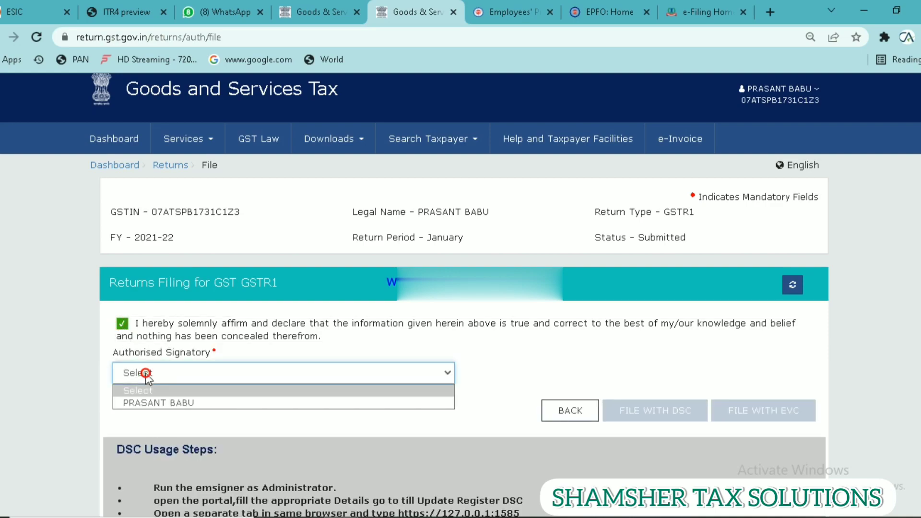
left_click(152, 407)
- File the GSTR-1 with EVC by entering and verifying the one-time password, and decline saving the password in the browser
left_click(776, 416)
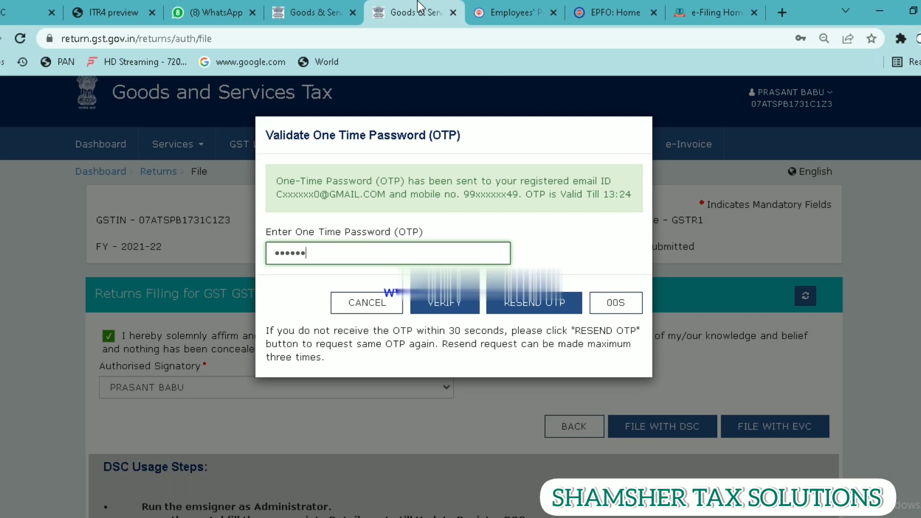
left_click(461, 305)
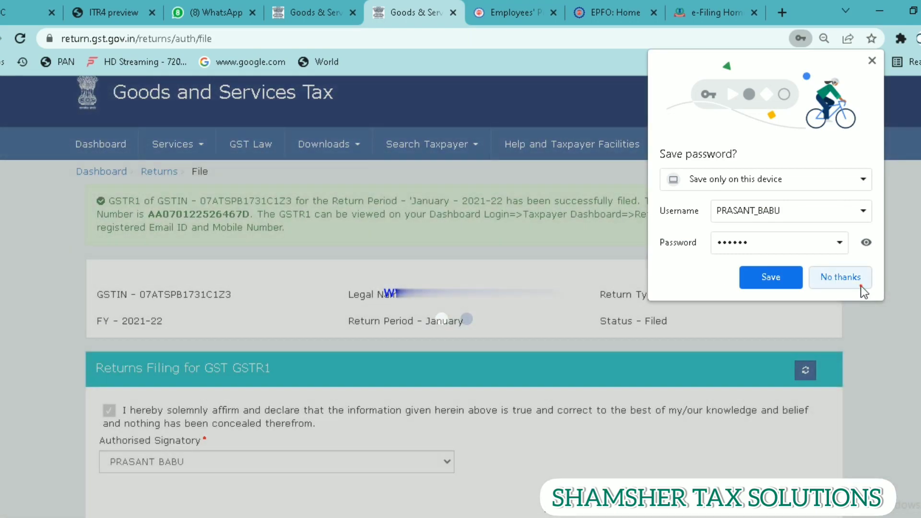
left_click(859, 285)
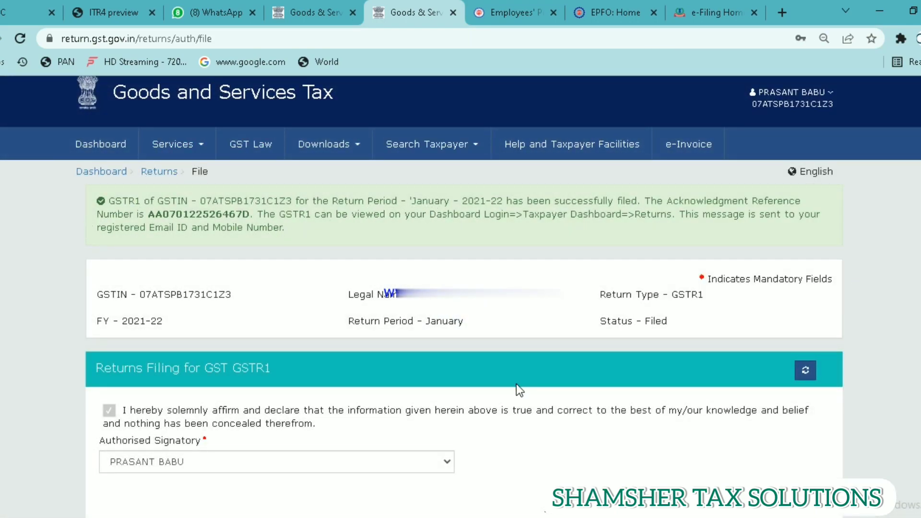
- Go back to the Returns page and search the 2021-22 returns for January in Quarter 4
left_click(158, 174)
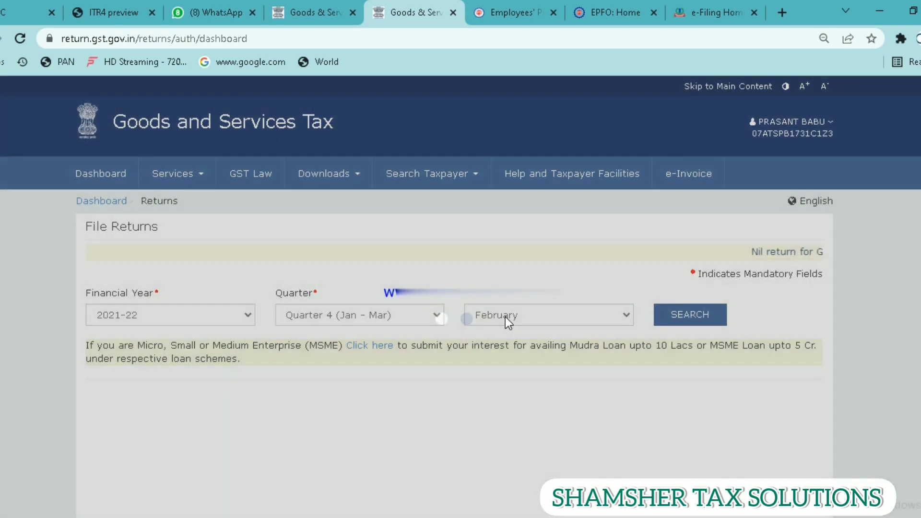
left_click(506, 316)
left_click(490, 335)
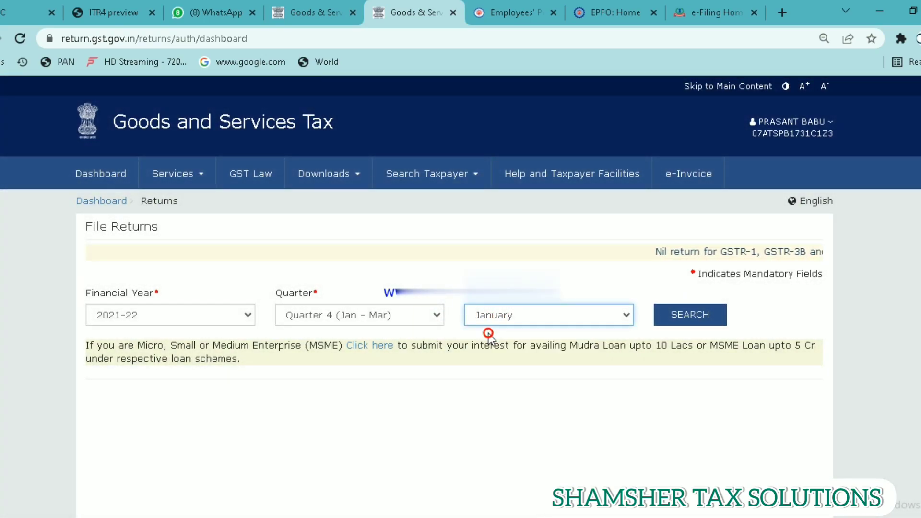
left_click(721, 316)
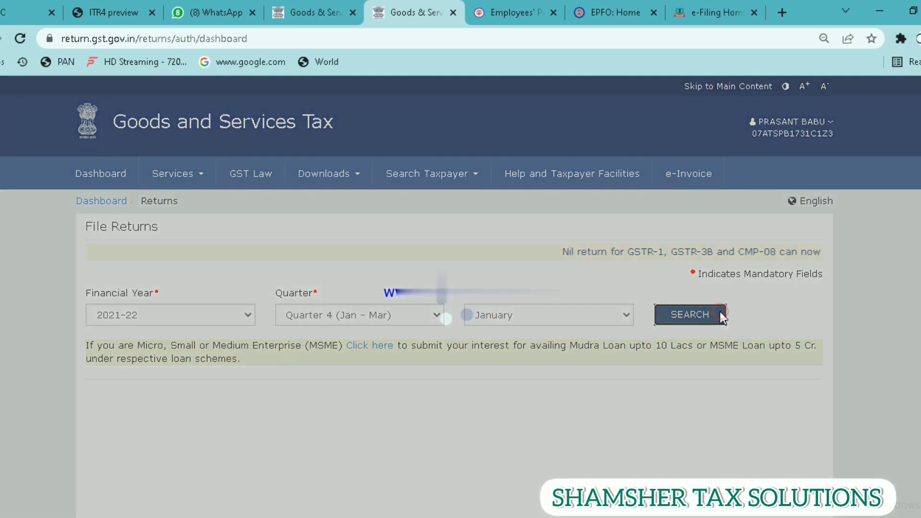
scroll(722, 317, "down", 5)
scroll(724, 318, "down", 1)
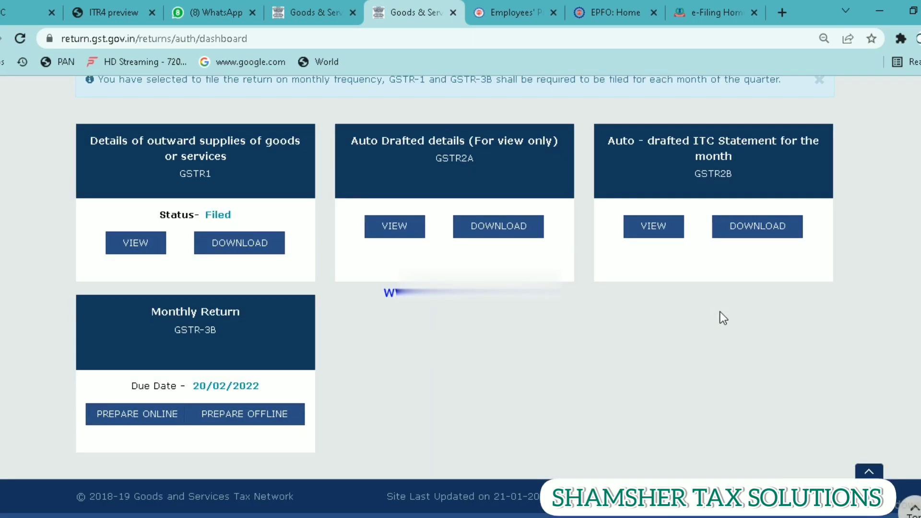
- Open the January GSTR-3B for online preparation, answer NO to filing a Nil return and close the system generated summary
left_click(272, 349)
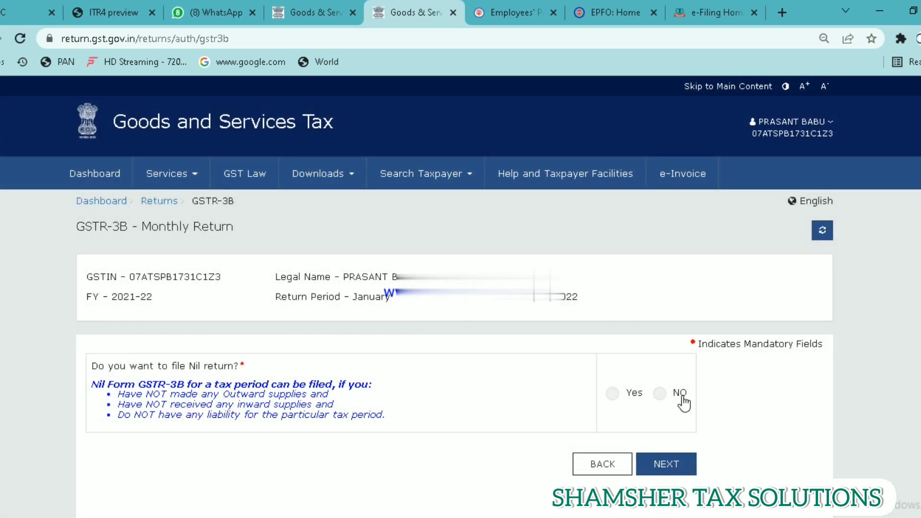
left_click(658, 395)
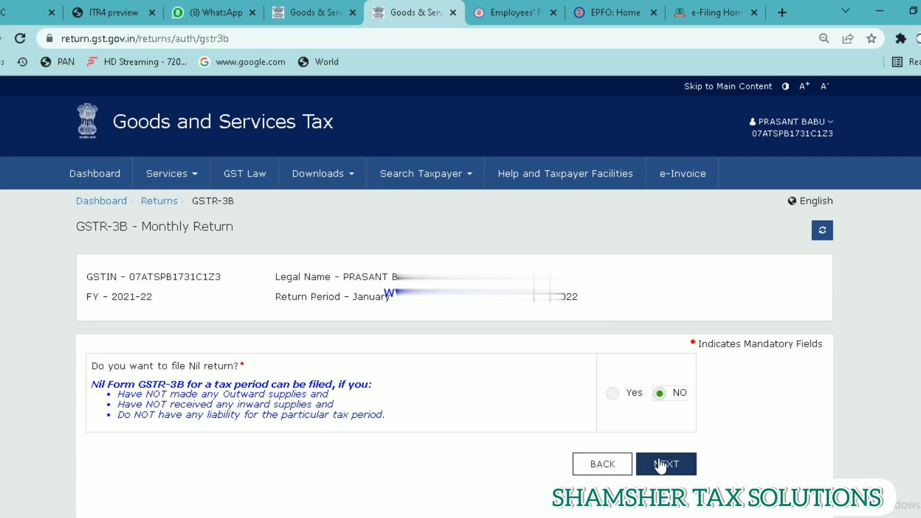
left_click(660, 461)
left_click(684, 414)
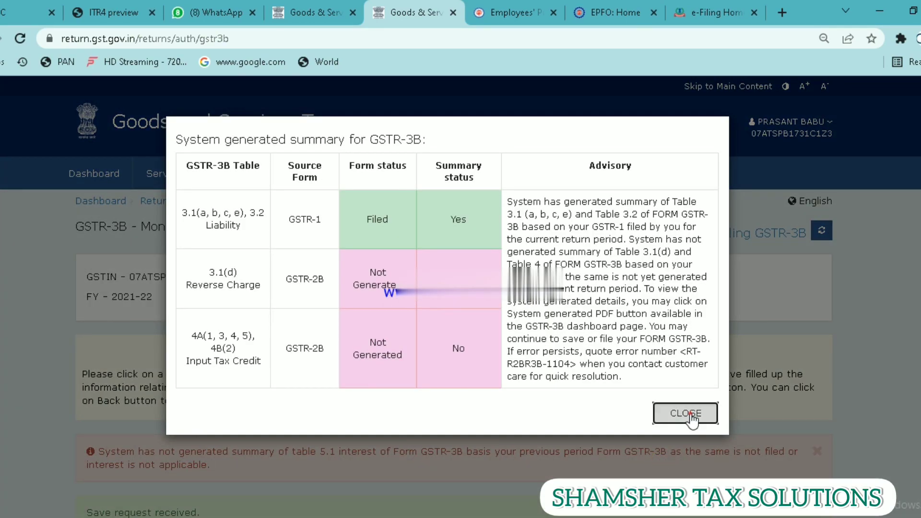
- Review the GSTR-3B table tiles for outward tax, ITC and interest, and proceed to payment
scroll(690, 413, "down", 1)
scroll(690, 413, "down", 10)
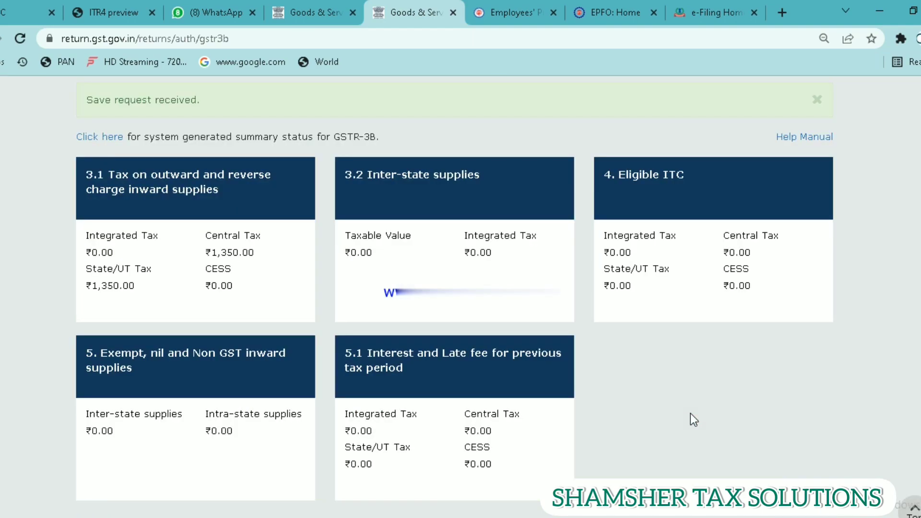
scroll(690, 413, "down", 1)
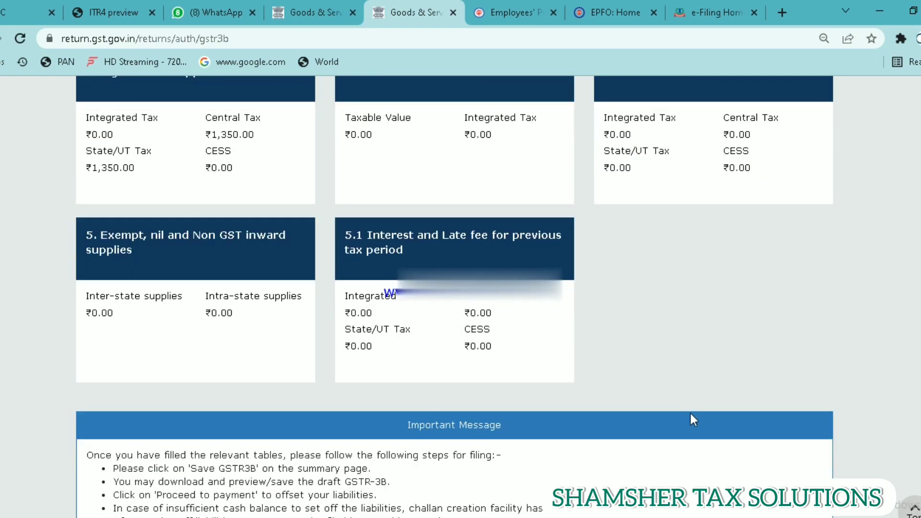
scroll(690, 413, "up", 1)
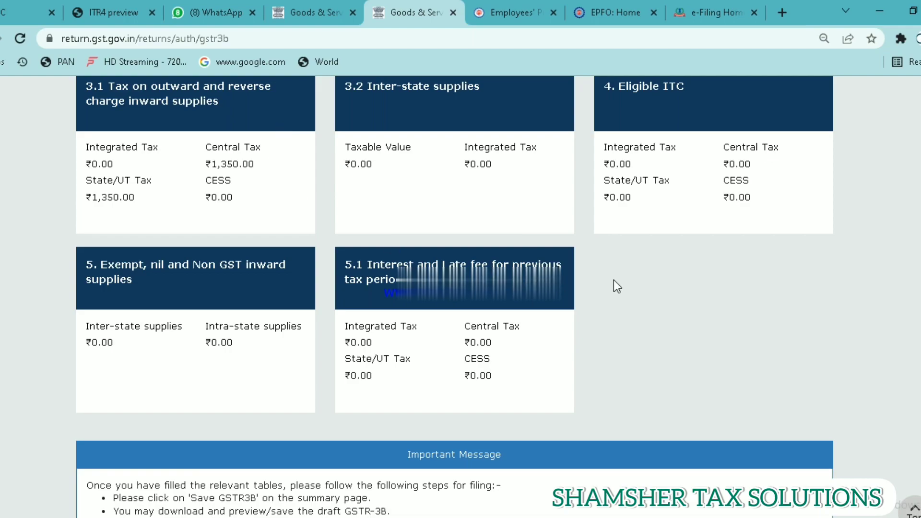
scroll(717, 301, "down", 3)
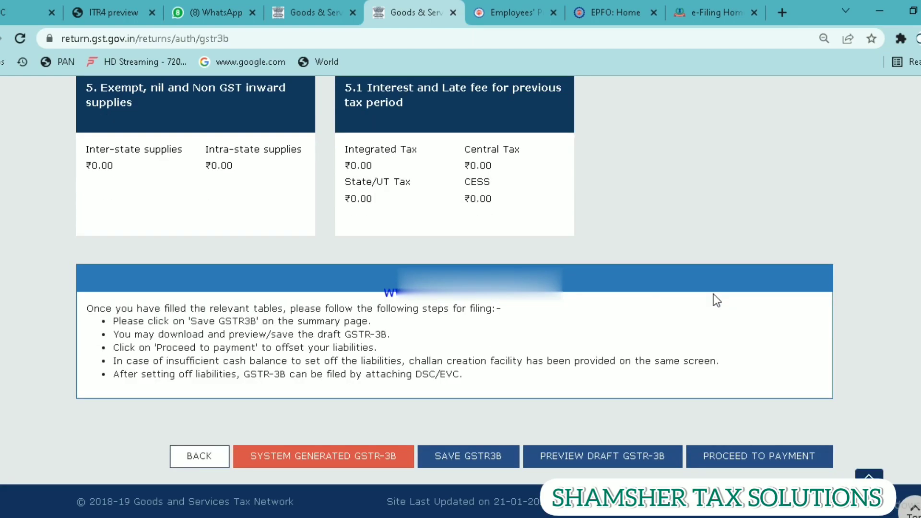
left_click(739, 457)
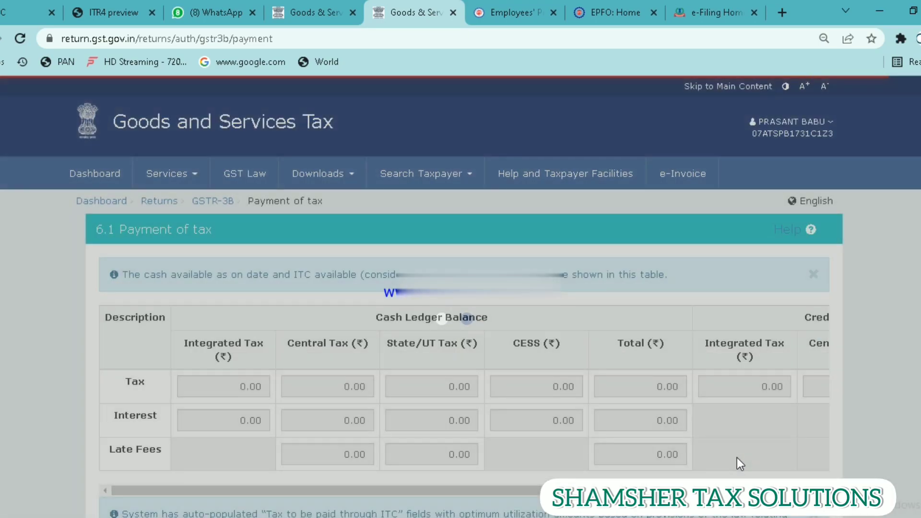
- Offset the Central and State/UT tax liability of 1,350 each through ITC by posting the credit to the ledger, and confirm
scroll(737, 458, "down", 1)
scroll(738, 458, "down", 10)
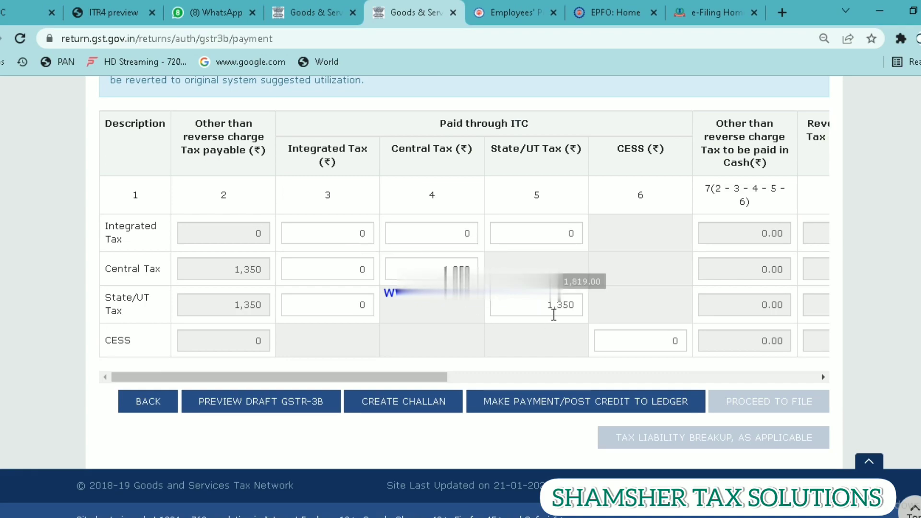
left_click(567, 405)
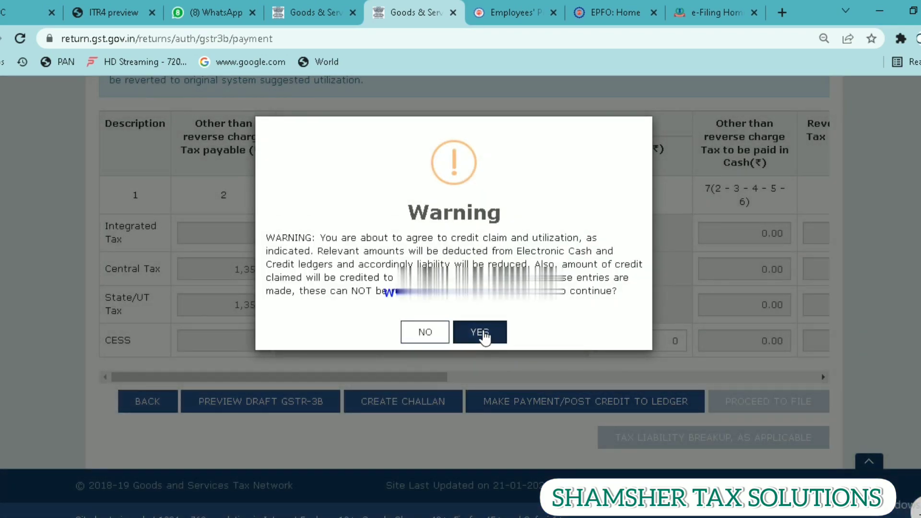
left_click(482, 331)
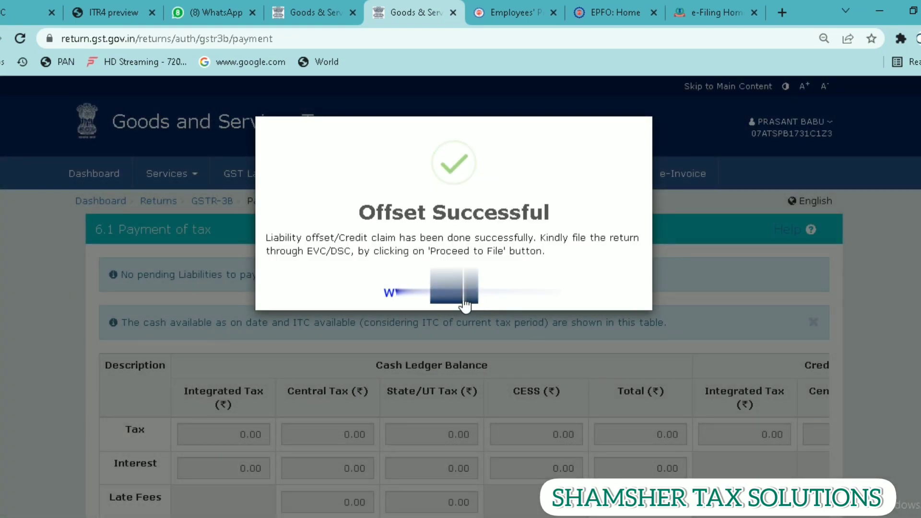
left_click(463, 298)
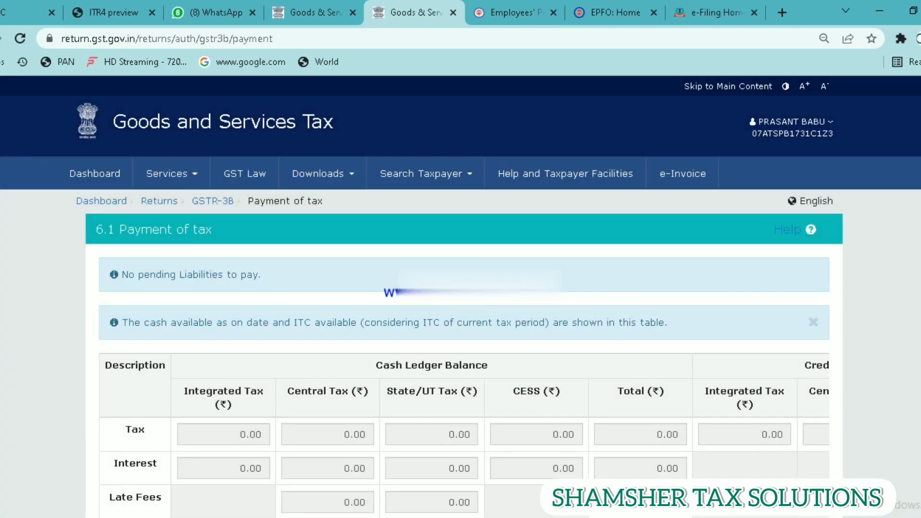
- Proceed to file the GSTR-3B, affirm the verification declaration and select the authorised signatory
scroll(463, 296, "down", 10)
scroll(390, 292, "down", 3)
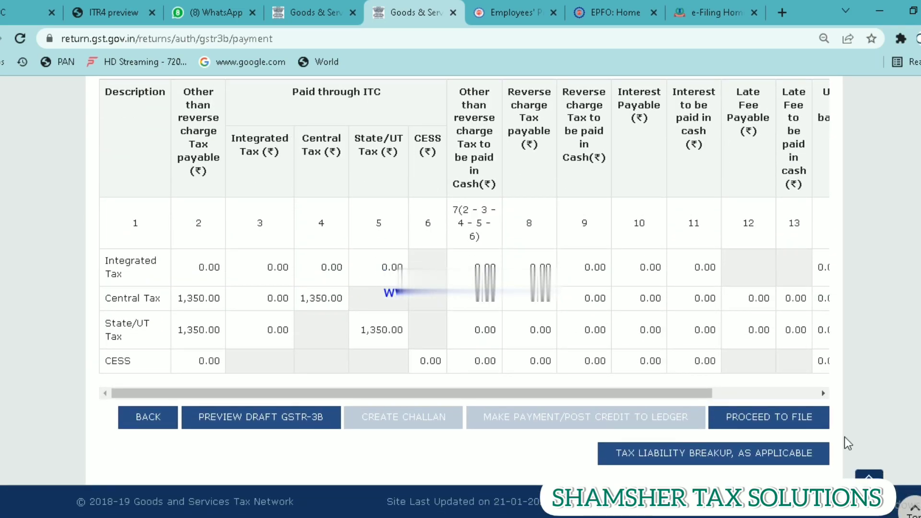
left_click(807, 418)
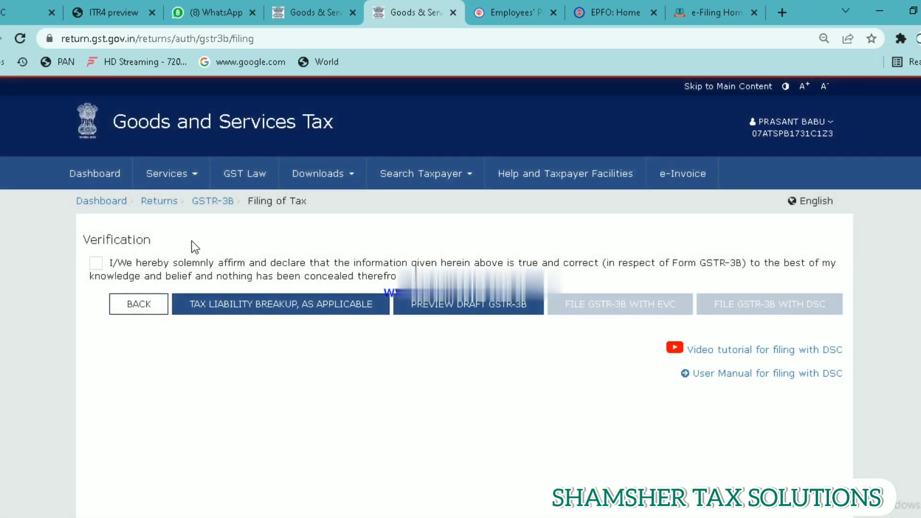
left_click(96, 264)
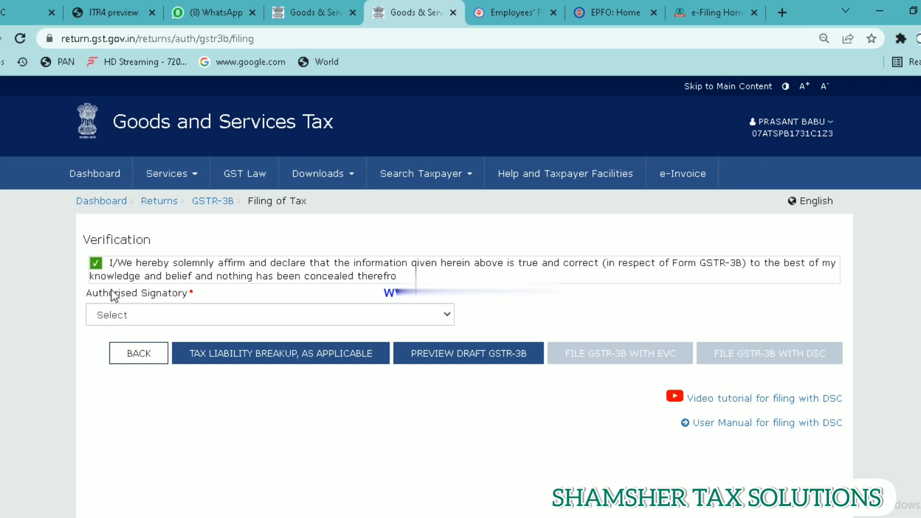
left_click(134, 323)
left_click(161, 348)
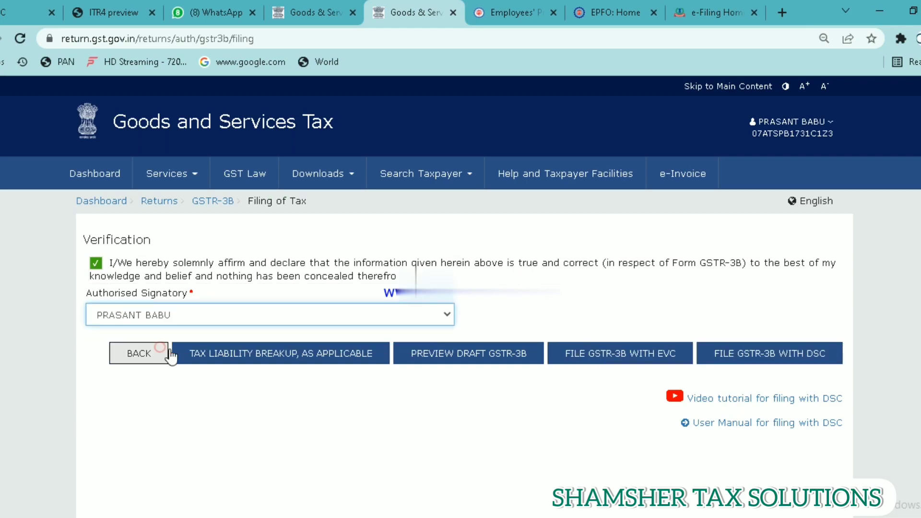
- File the GSTR-3B with EVC by entering and verifying the one-time password, and decline saving the password in the browser
left_click(636, 354)
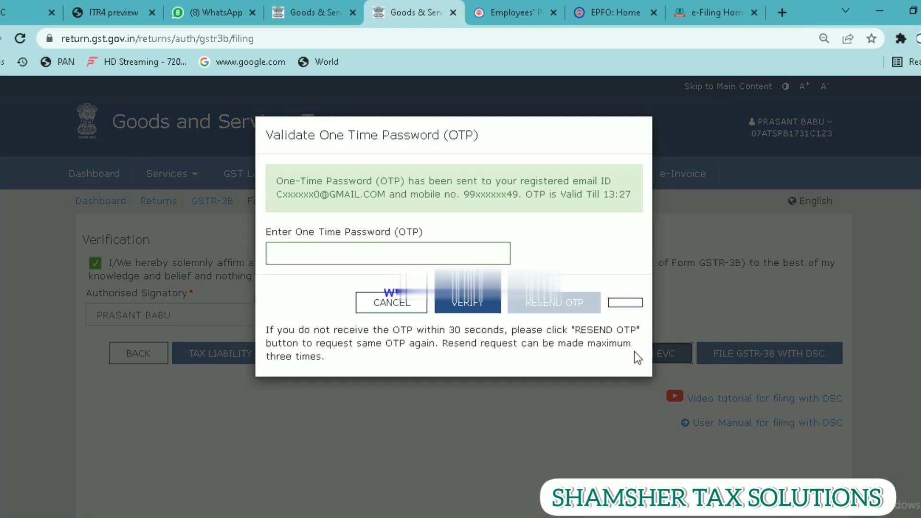
left_click(397, 259)
type("1")
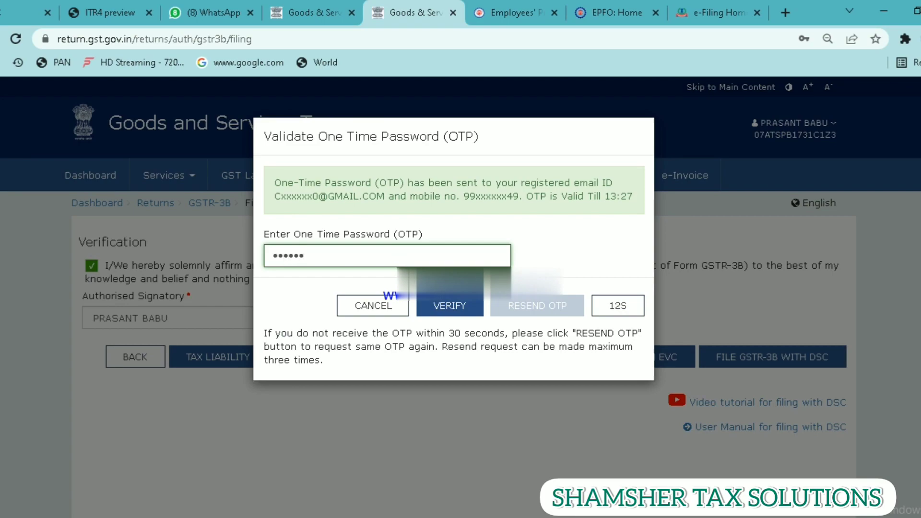
left_click(442, 307)
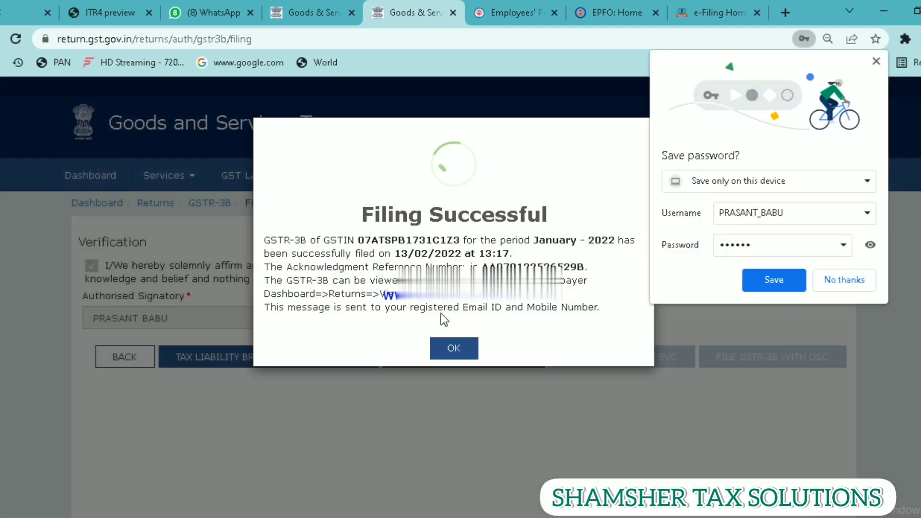
left_click(835, 280)
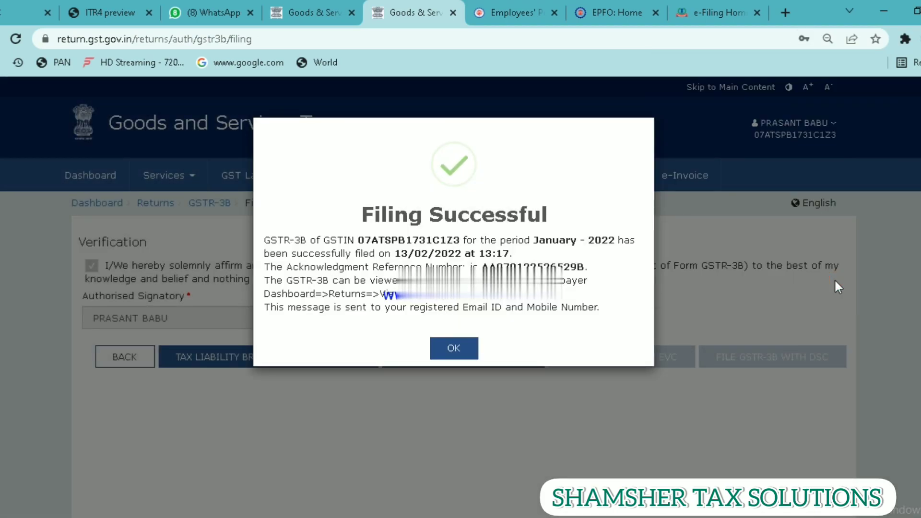